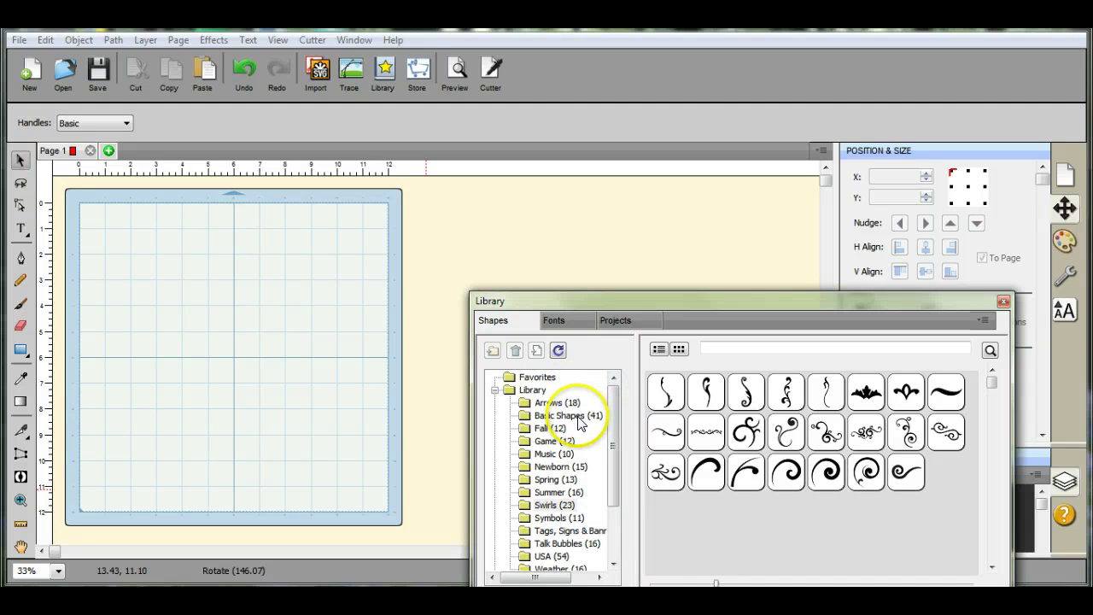
Add a rectangle from Basic Shapes and stretch it into a tall thin pole.
click(579, 418)
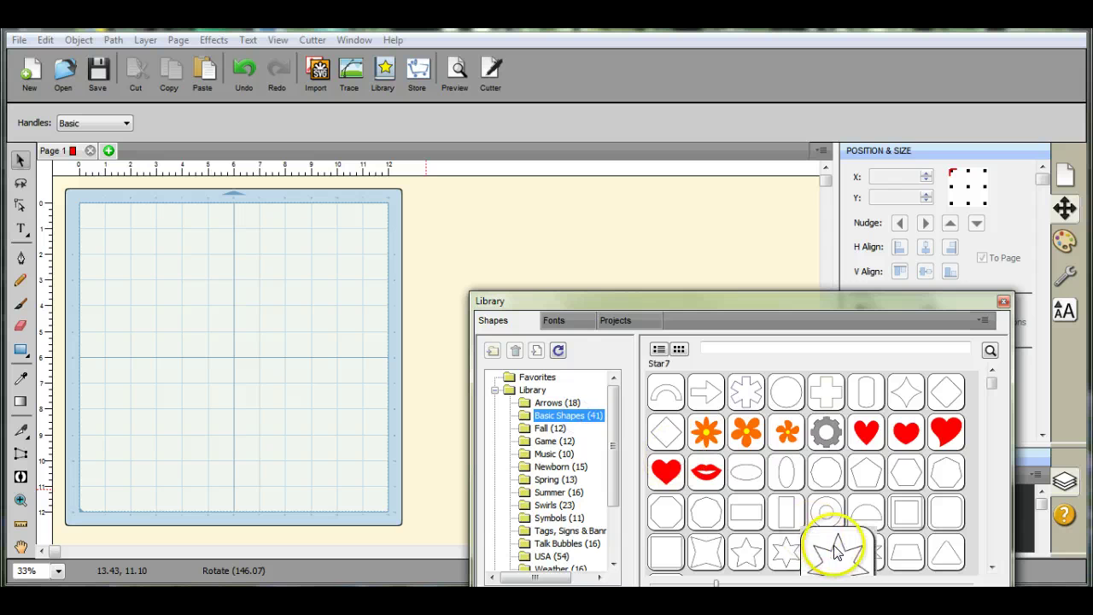
double_click(785, 512)
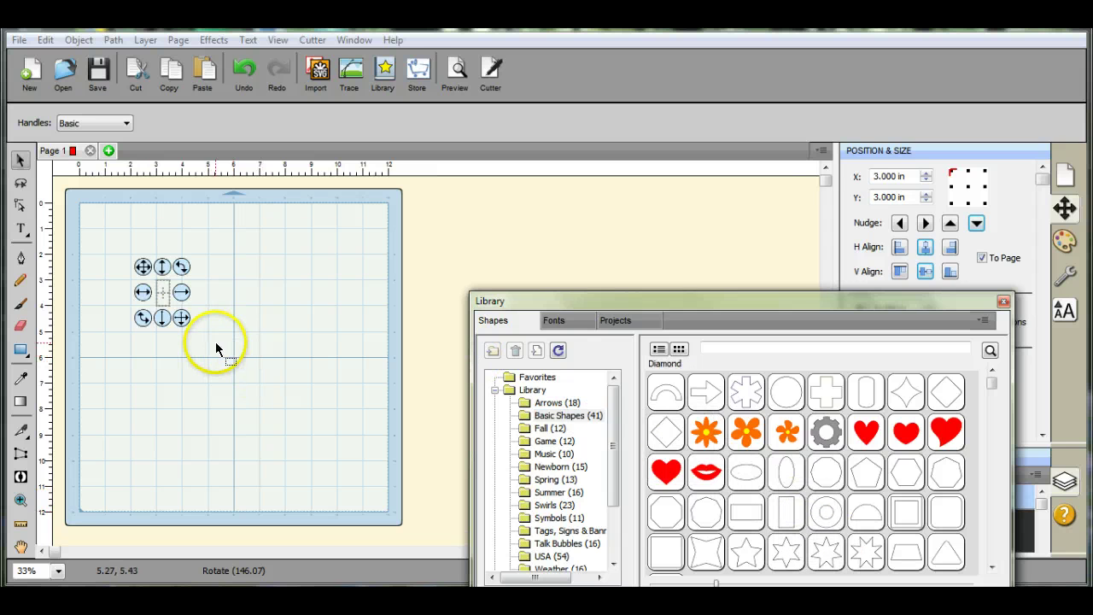
drag(163, 318, 165, 470)
click(176, 369)
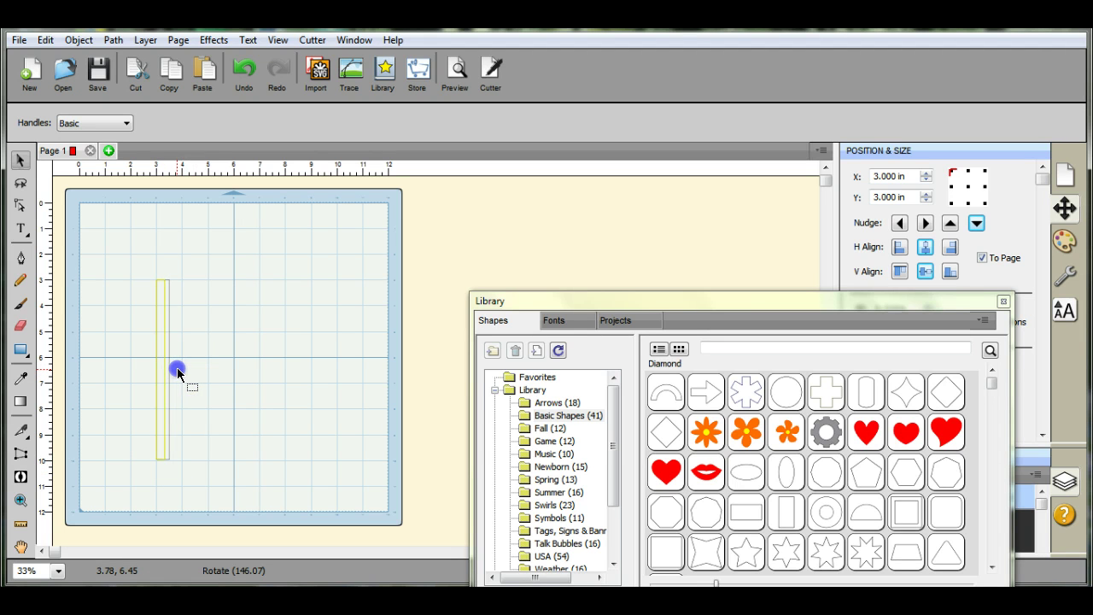
click(176, 367)
drag(159, 367, 235, 365)
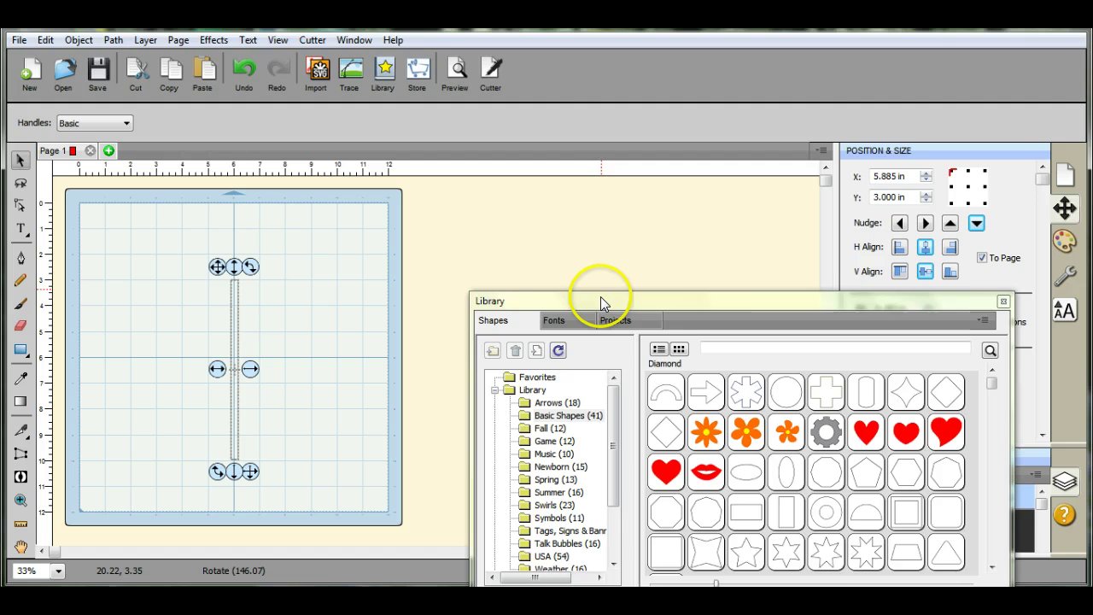
Centre the 0.283 × 6.955 in pole horizontally and vertically on the page.
drag(600, 297, 596, 392)
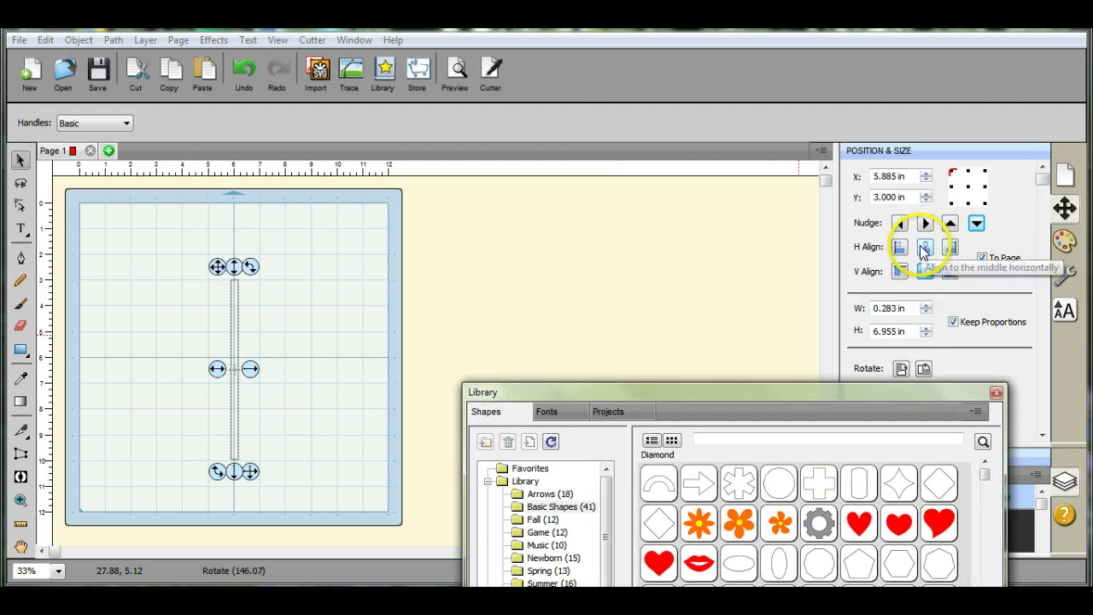
click(923, 250)
click(927, 272)
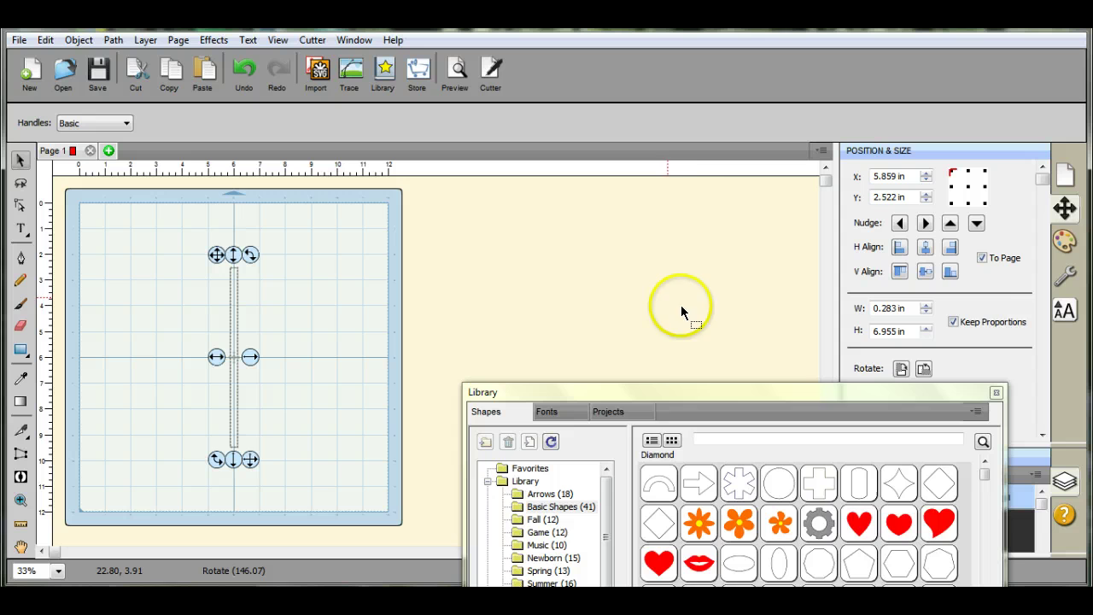
drag(684, 406, 677, 251)
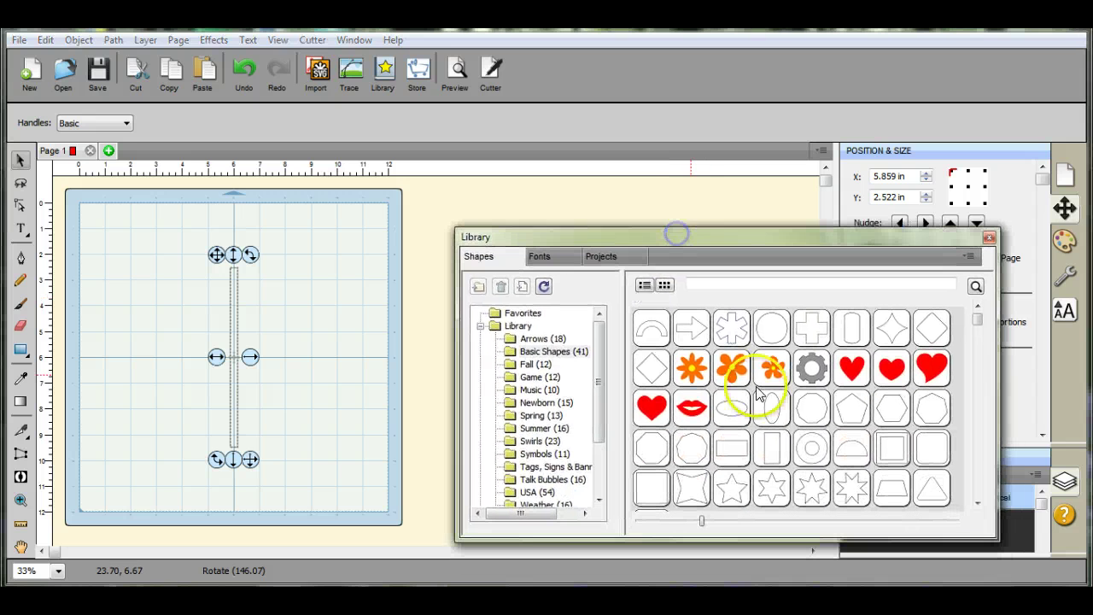
Add a 0.655 × 1.723 in rounded rectangle at the pole's bottom and centre it horizontally.
double_click(850, 328)
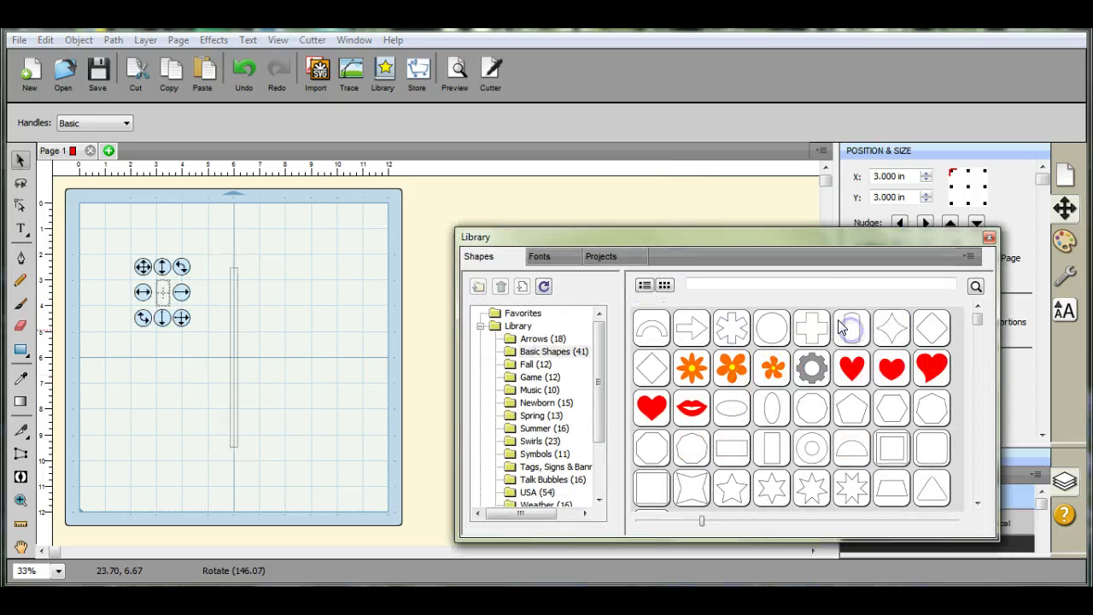
drag(162, 293, 231, 413)
click(227, 447)
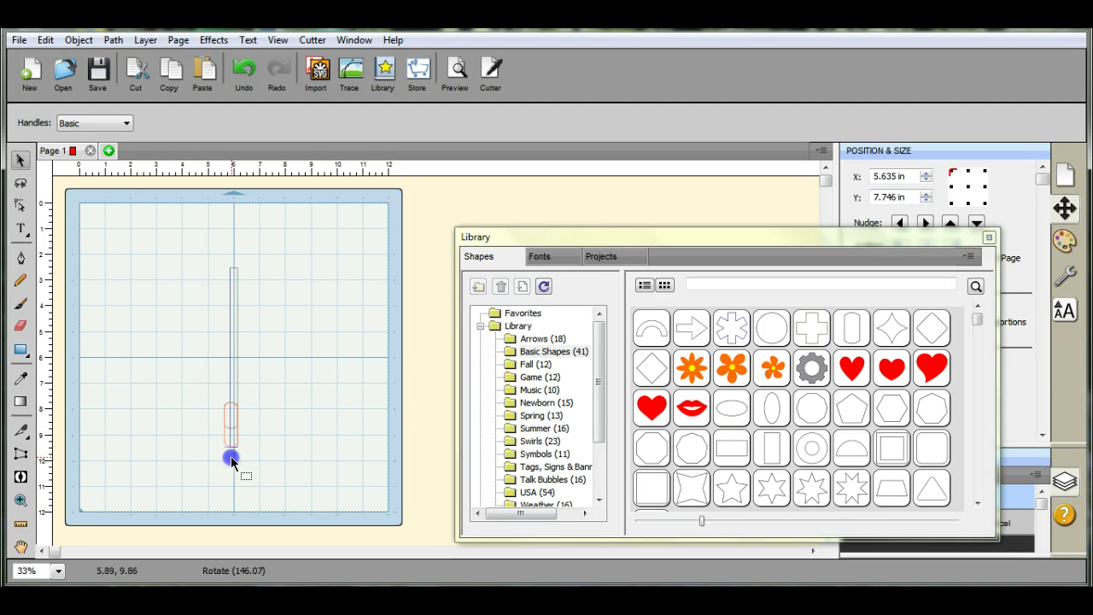
click(232, 417)
click(250, 425)
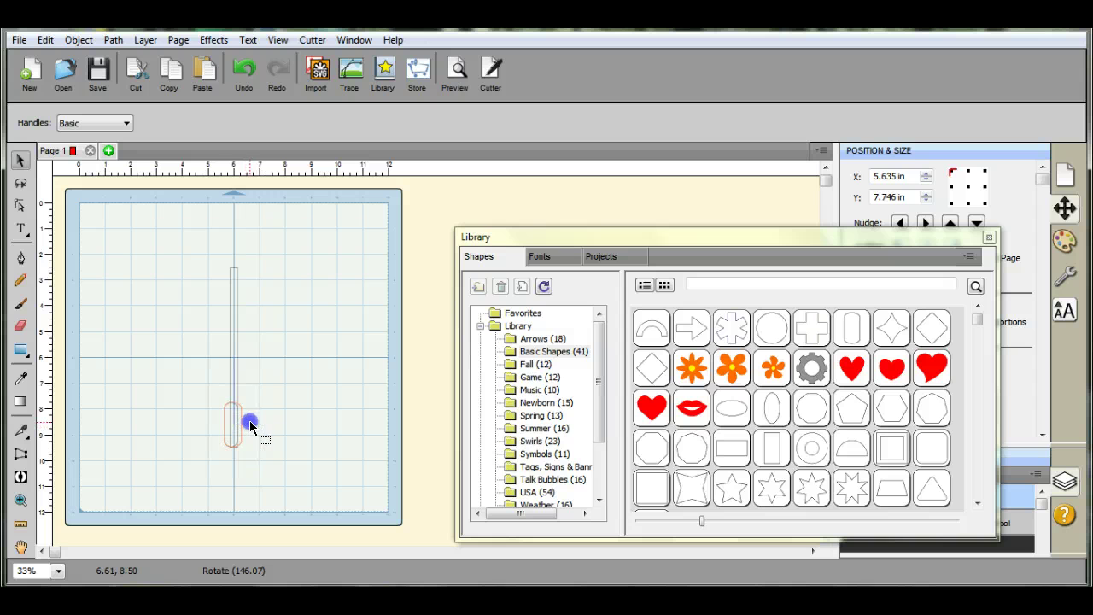
click(245, 422)
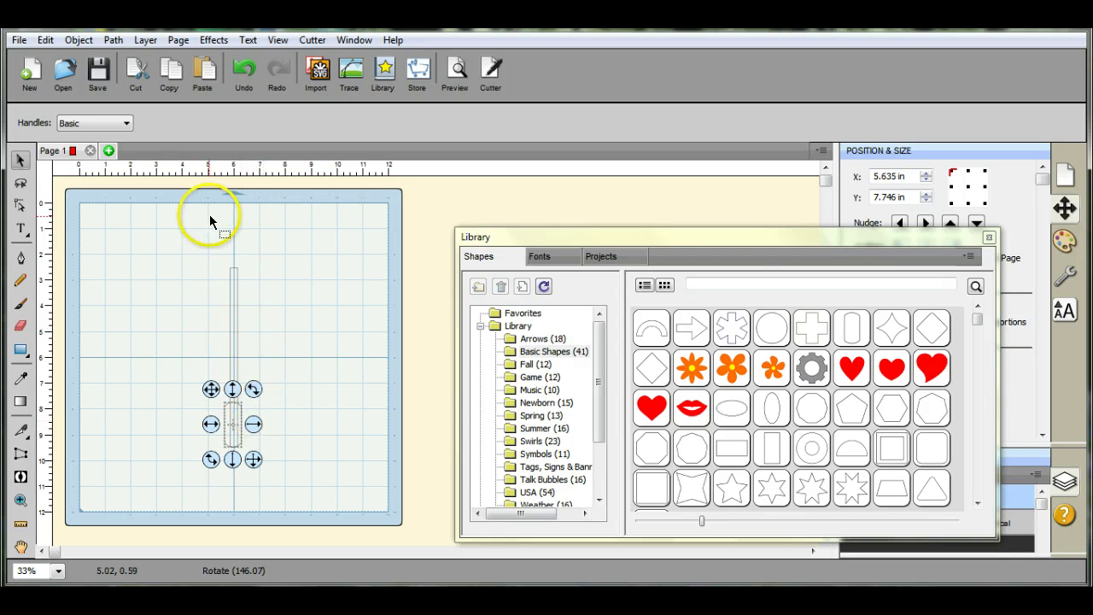
click(217, 243)
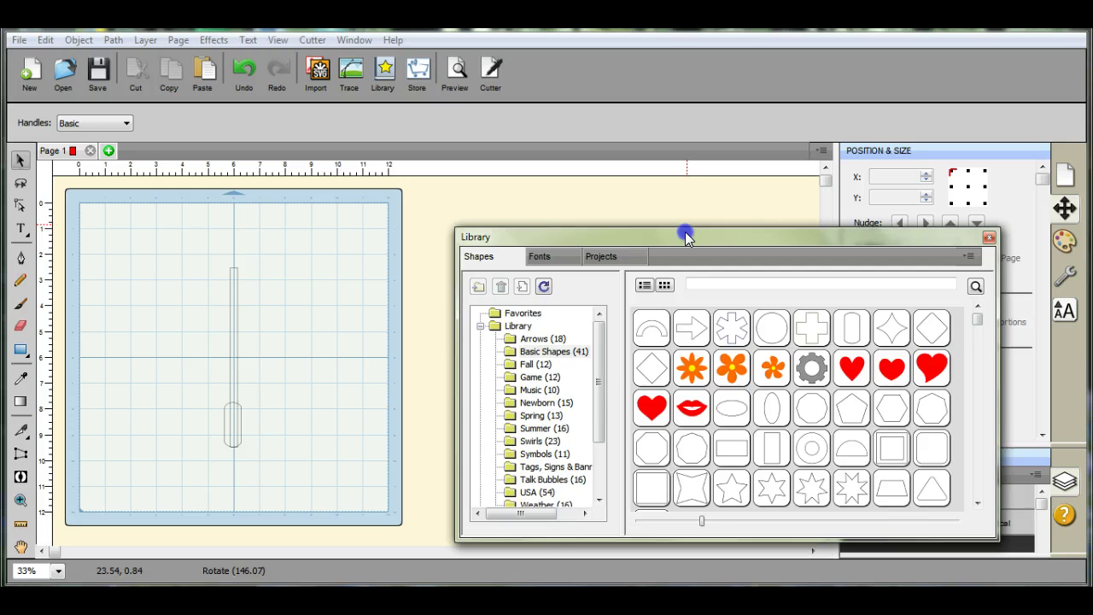
drag(688, 234, 750, 342)
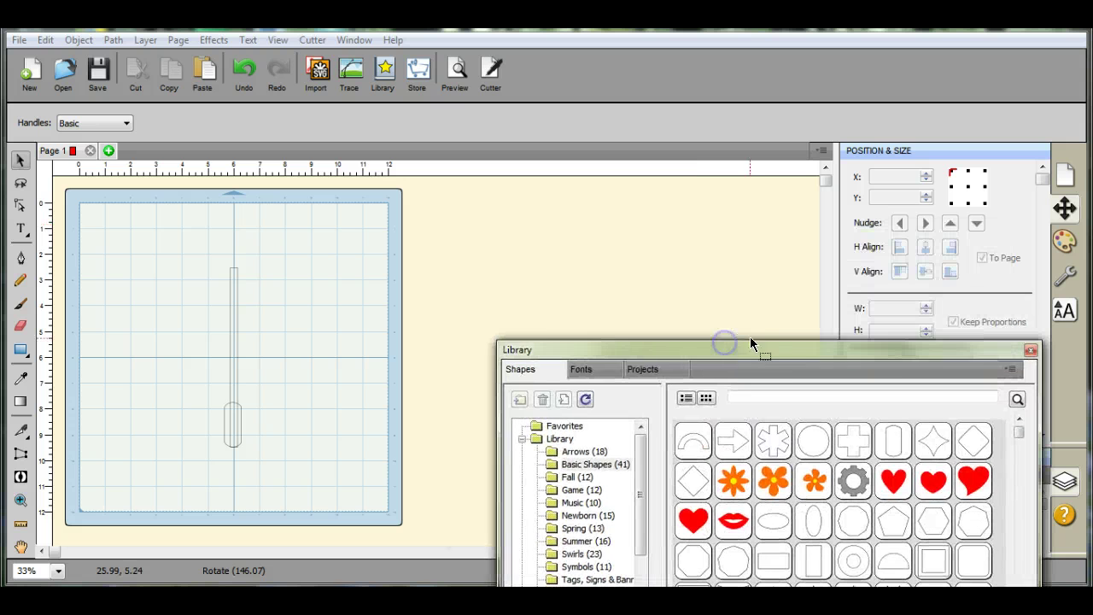
click(229, 422)
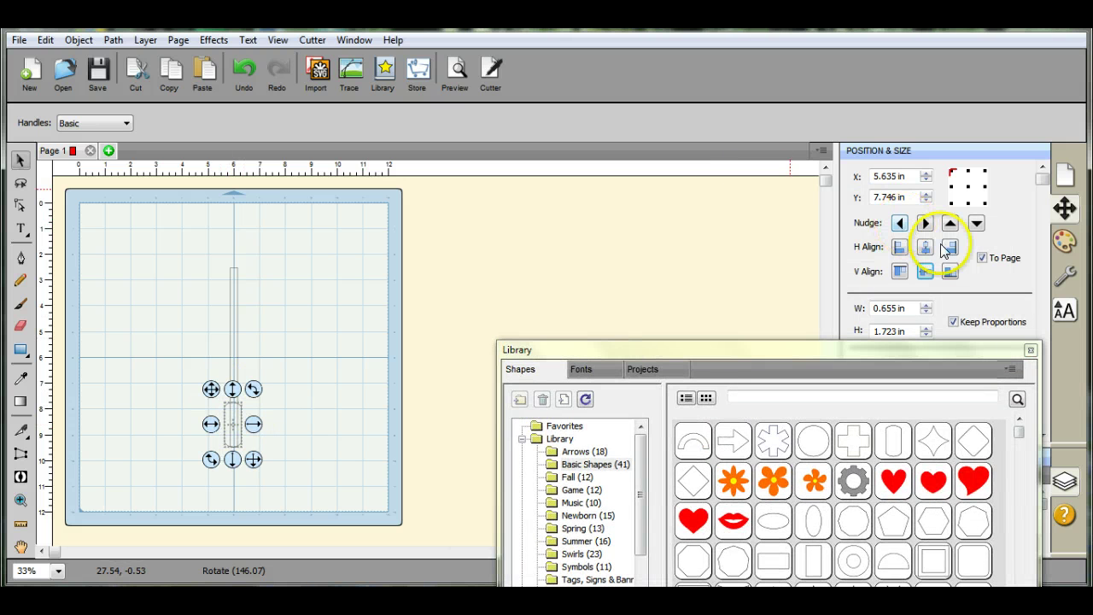
click(927, 245)
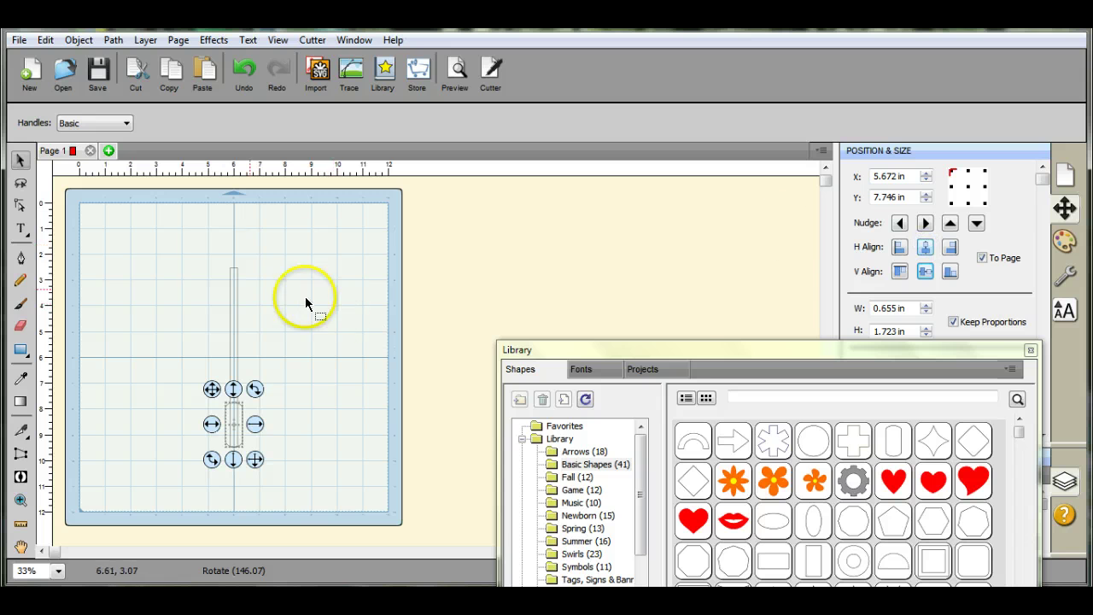
Weld the pole and rounded rectangle into one shape with Path > Union.
drag(212, 245, 285, 524)
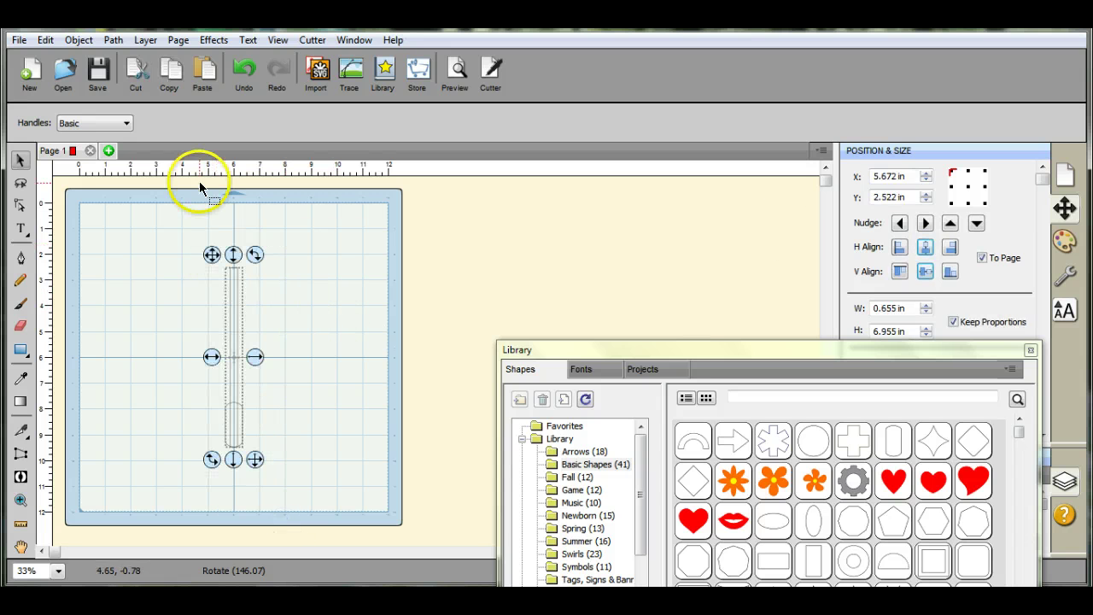
click(115, 42)
click(128, 58)
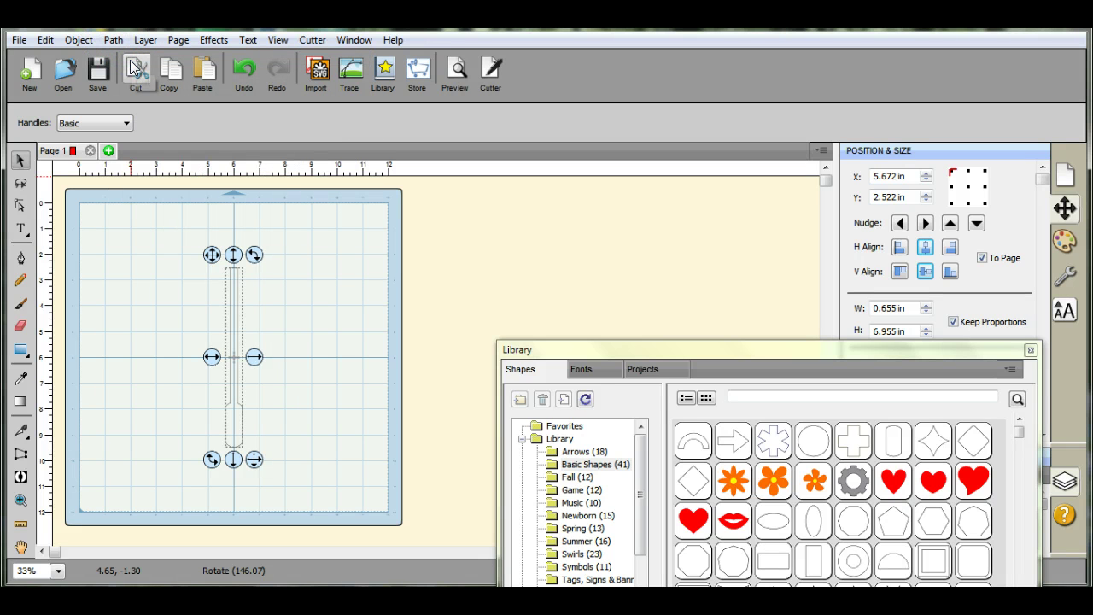
click(698, 237)
Add a semicircle and rotate it flat side up.
drag(711, 350, 690, 220)
click(345, 350)
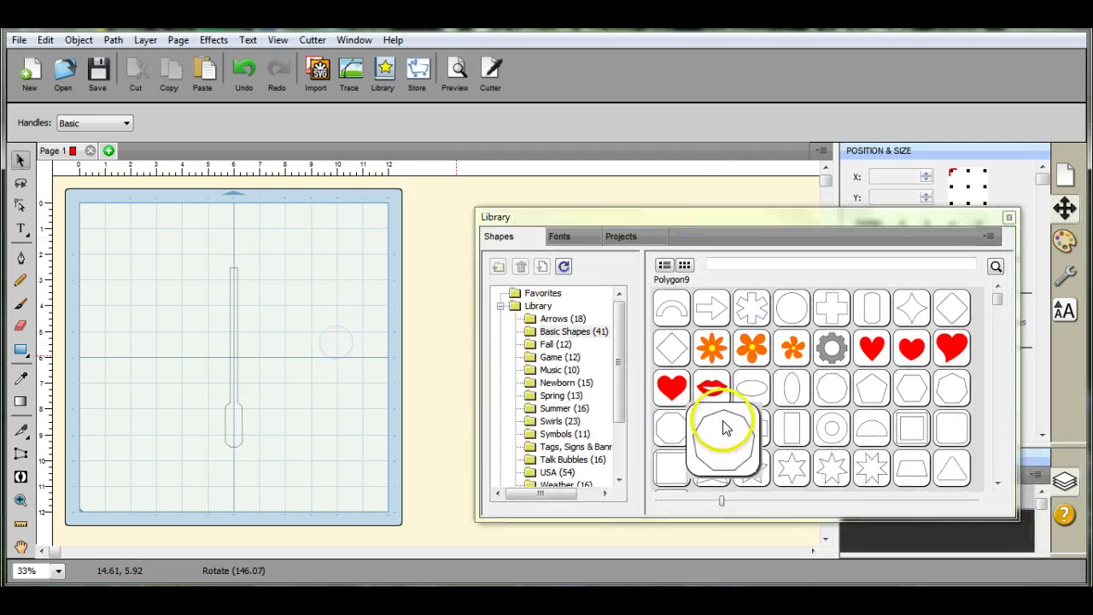
double_click(882, 439)
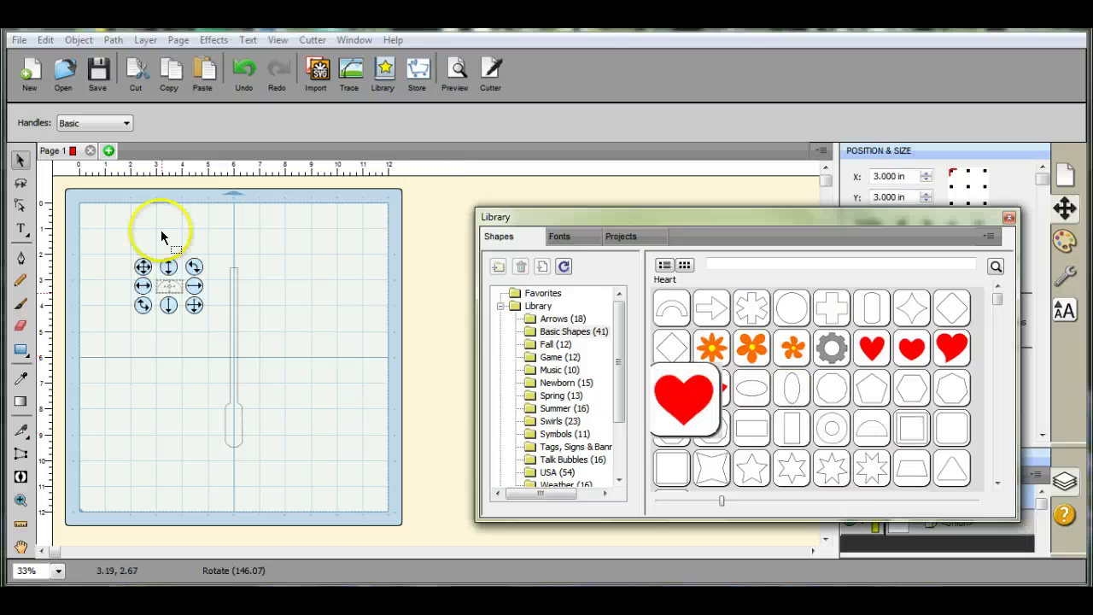
drag(195, 261, 154, 305)
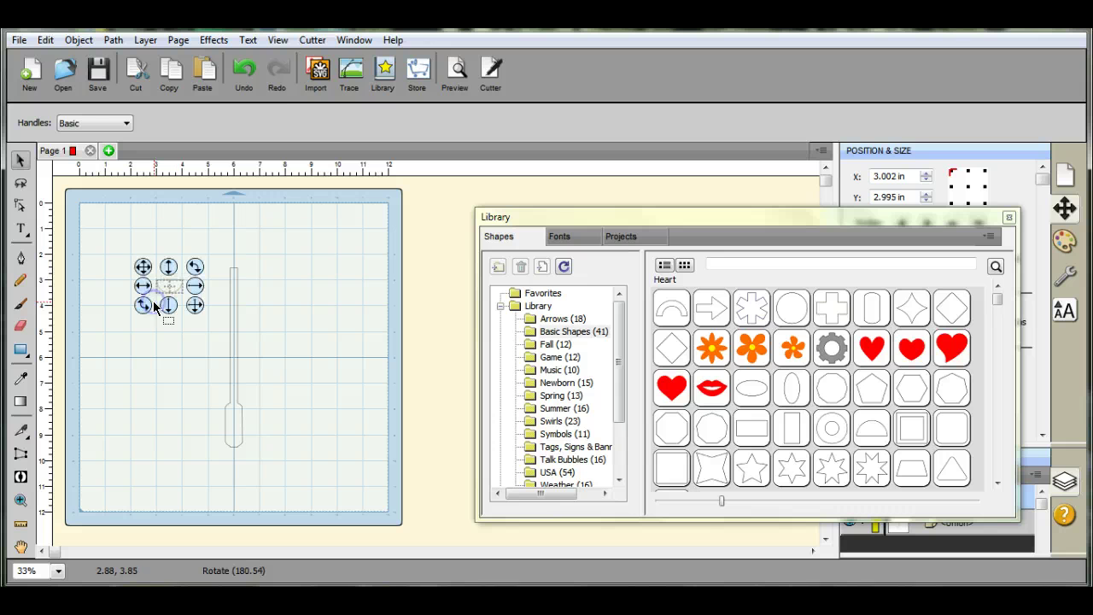
Duplicate the semicircle into 3 columns and shift the third copy toward the pole top.
click(80, 43)
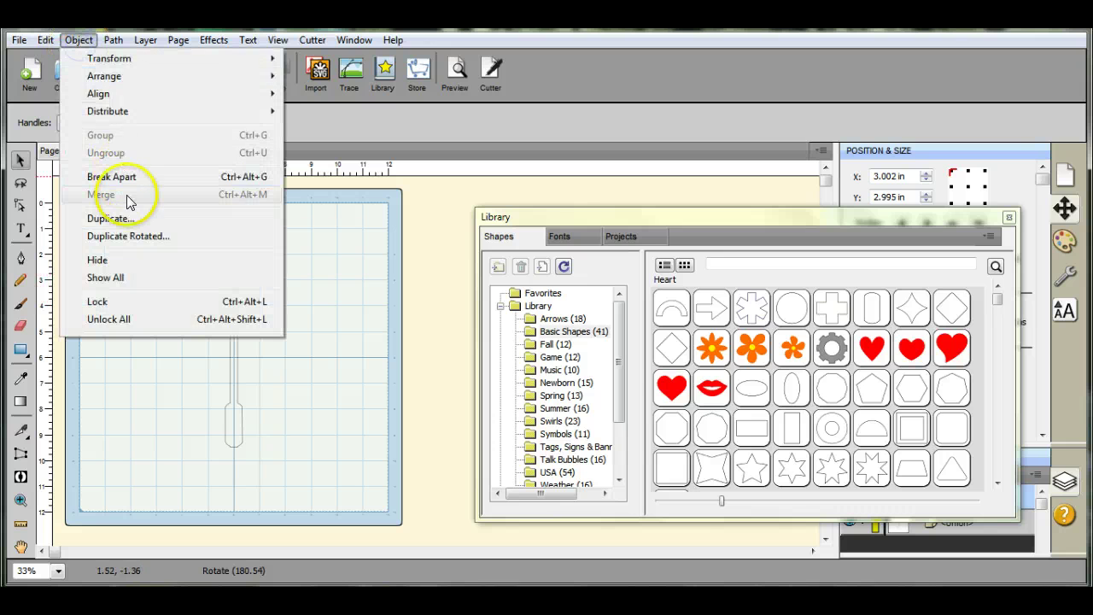
click(132, 229)
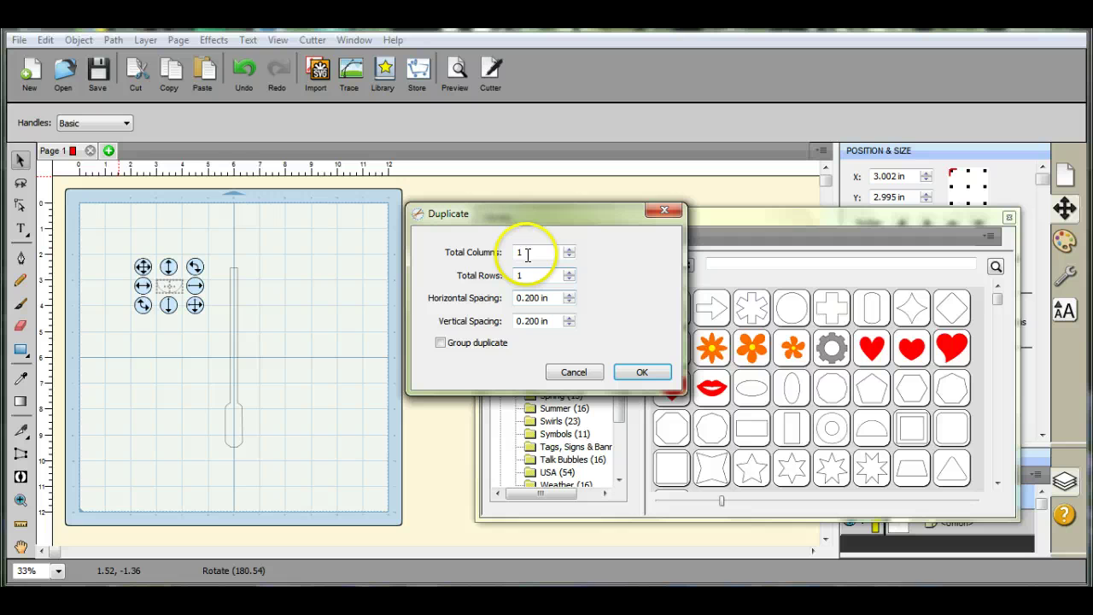
double_click(523, 251)
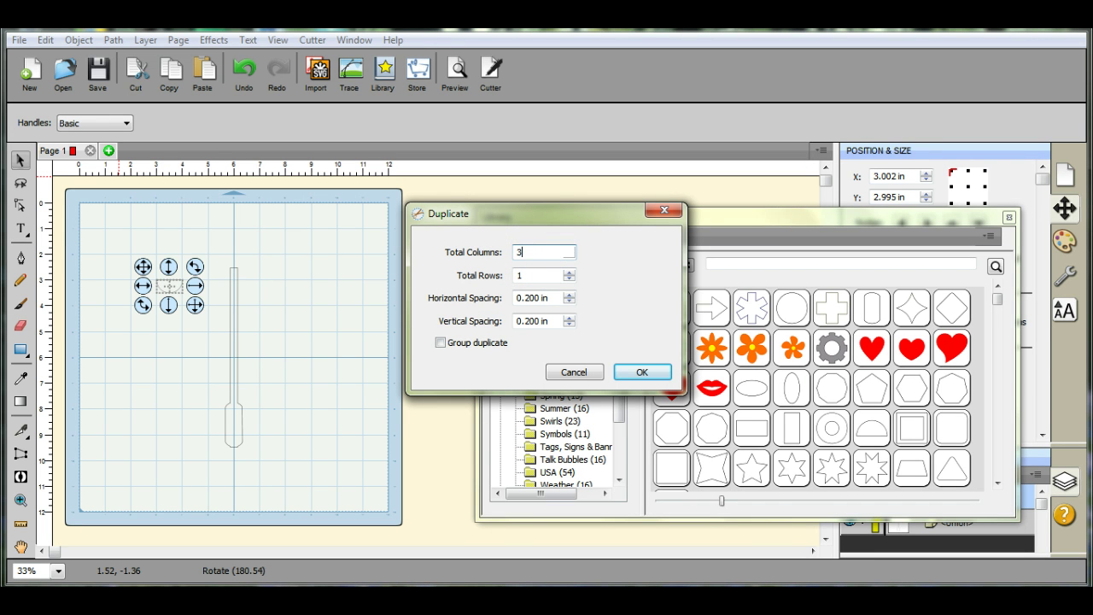
text(3)
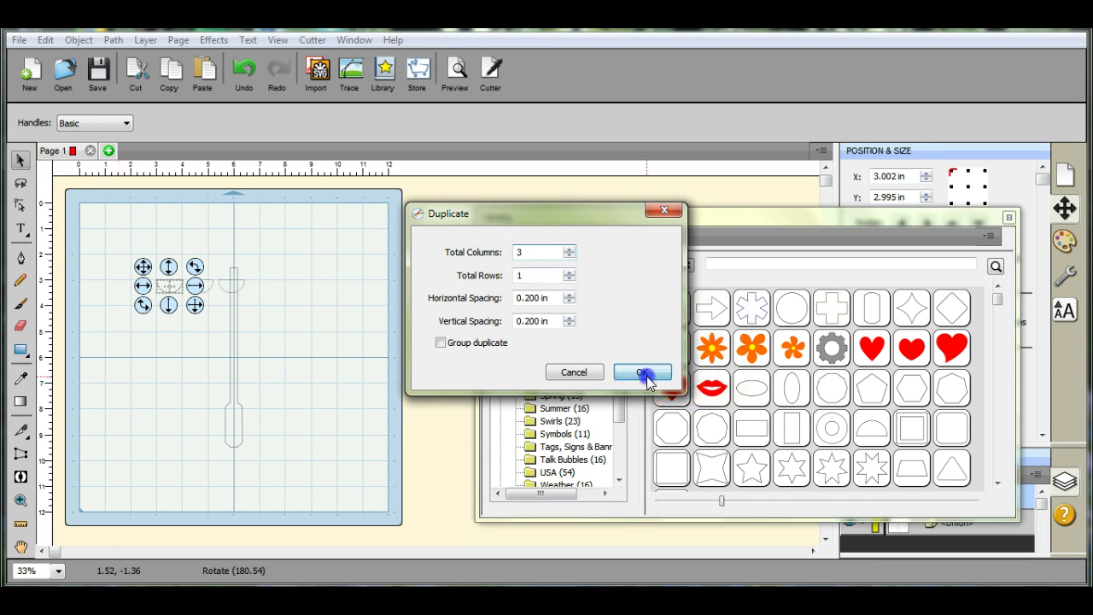
click(642, 372)
click(228, 288)
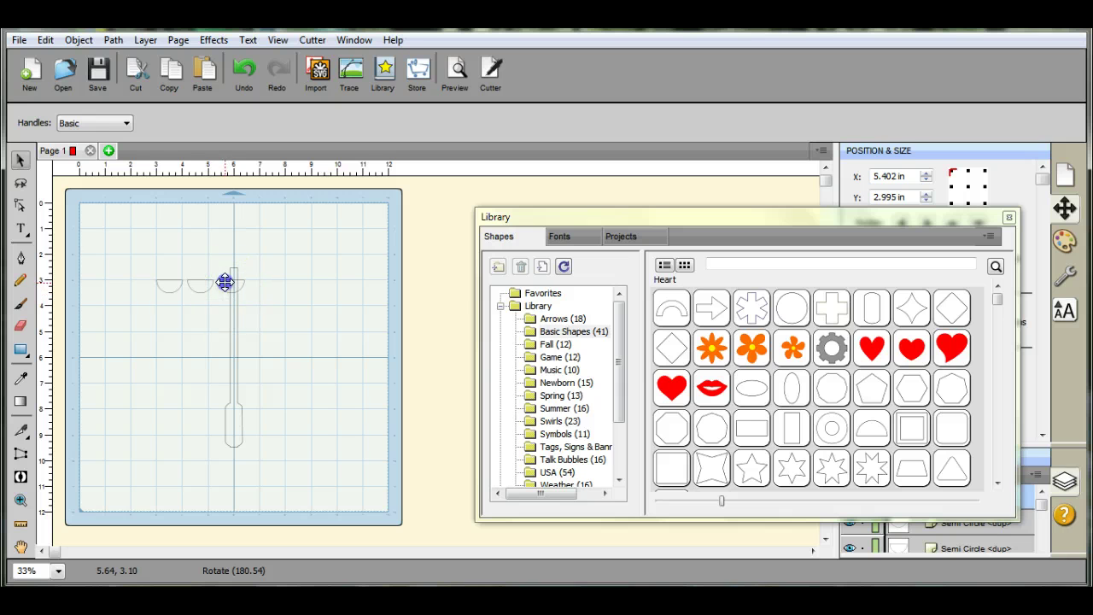
drag(227, 283, 267, 291)
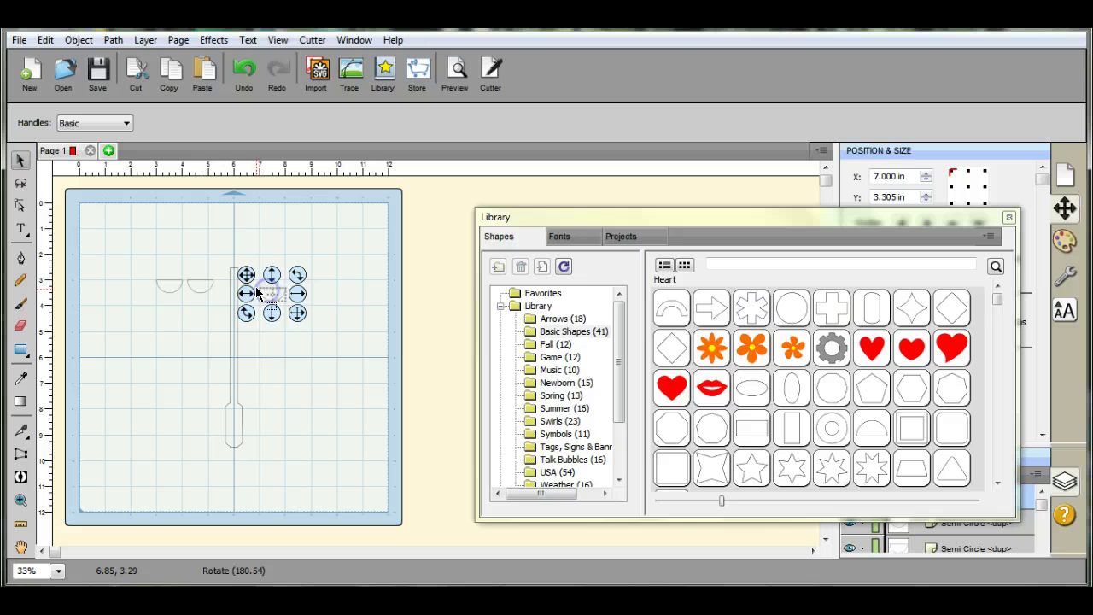
Set the middle semicircle on top of the pole.
drag(194, 283, 233, 278)
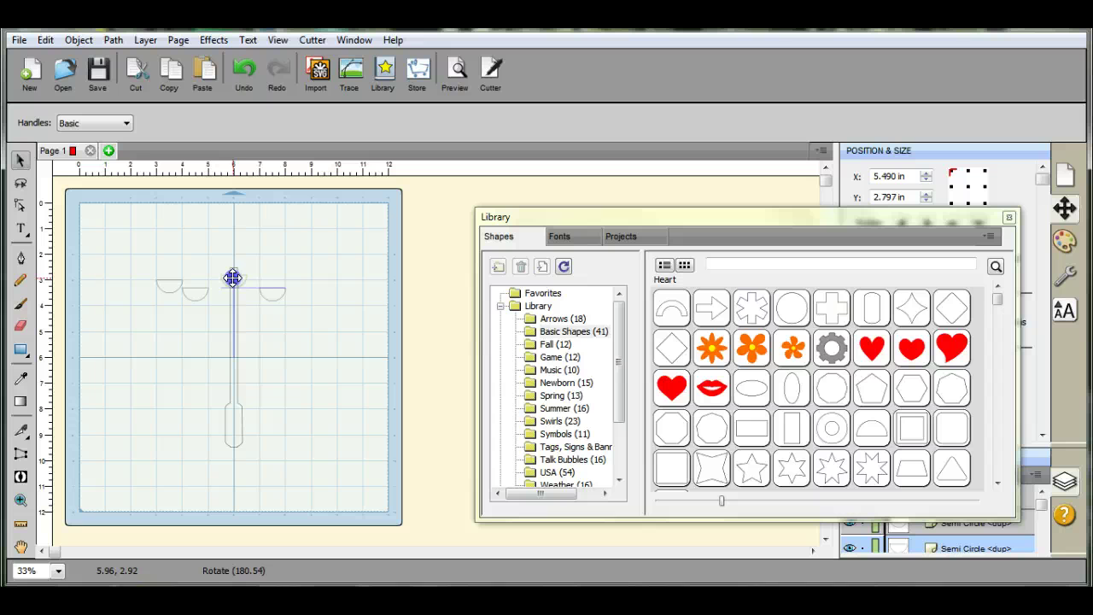
drag(233, 278, 233, 278)
click(218, 211)
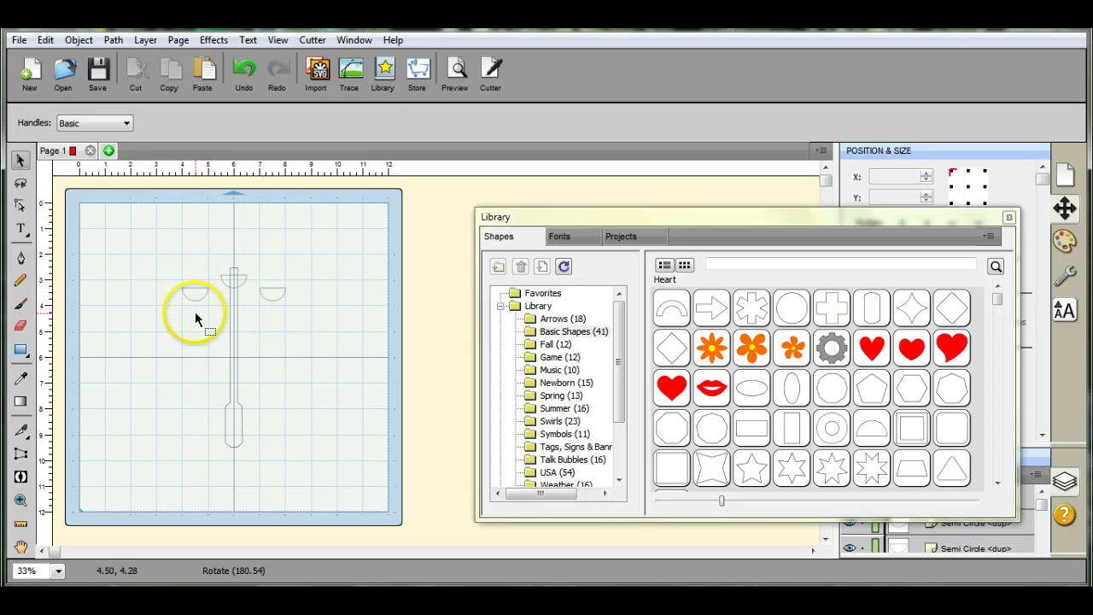
Weld the pole and its capping semicircle into one path with Path > Union.
drag(207, 240, 255, 460)
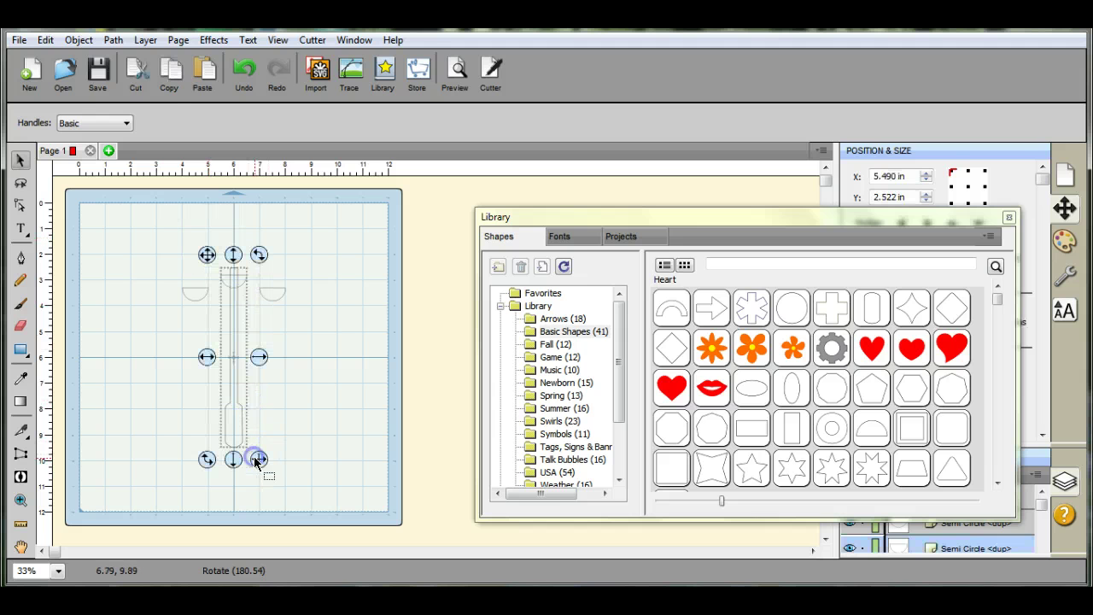
click(113, 40)
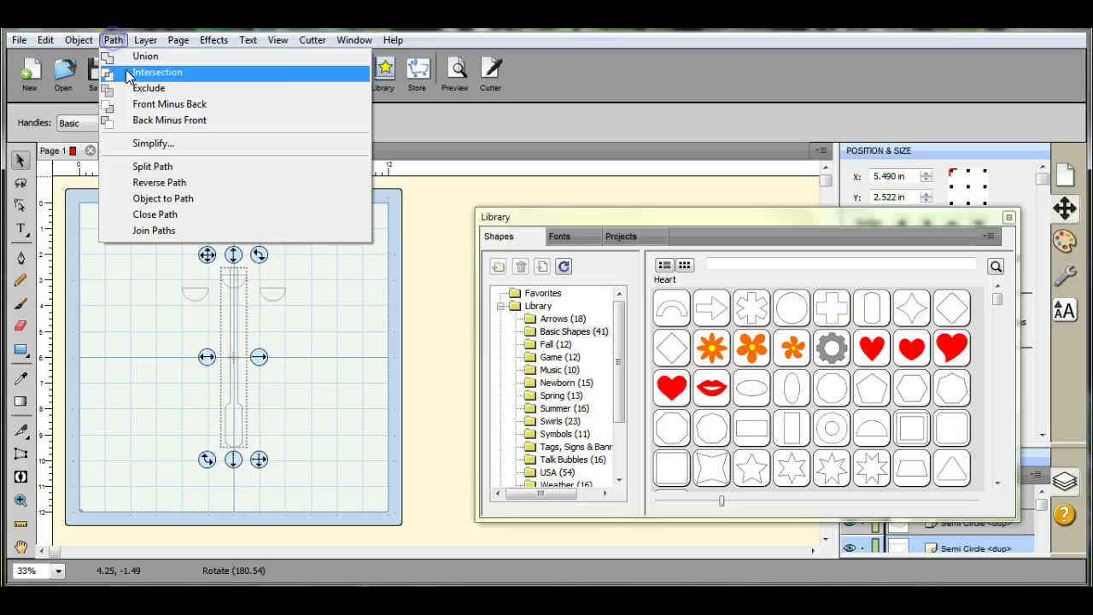
click(127, 56)
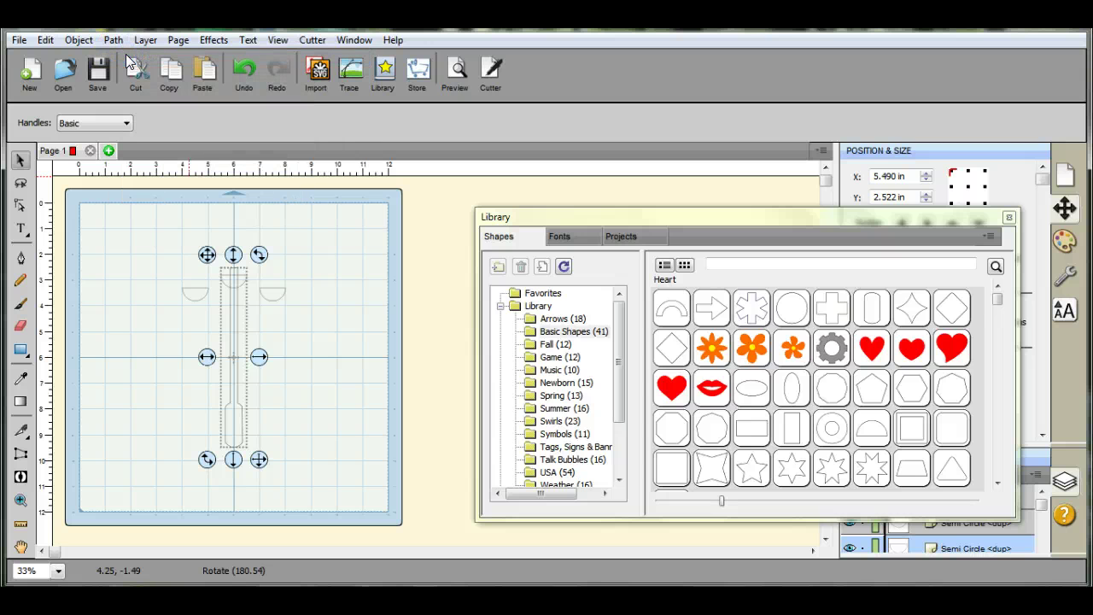
click(302, 245)
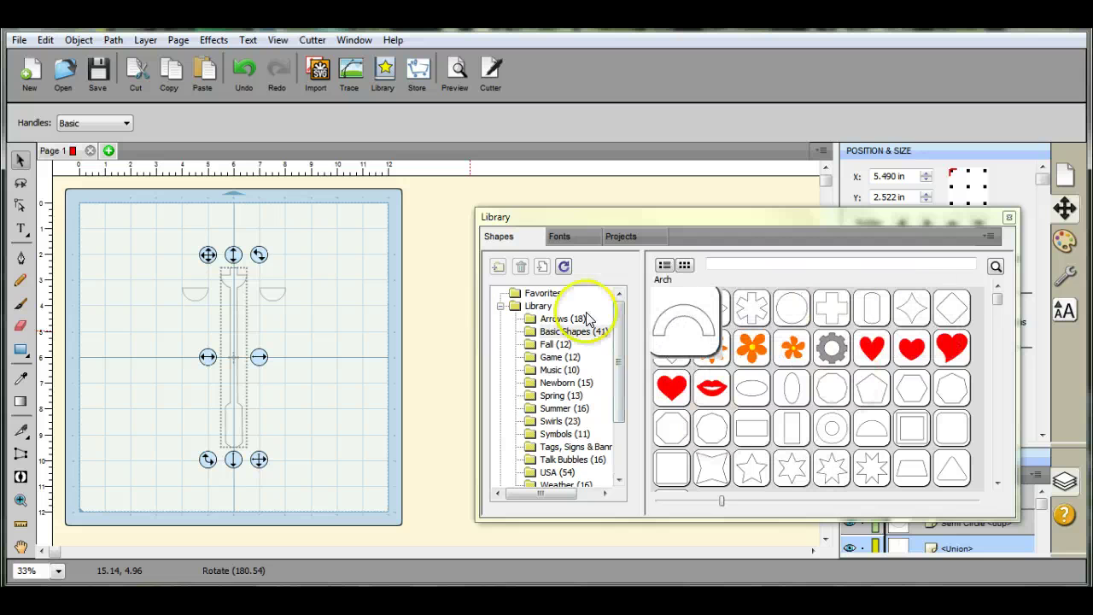
Add the Diamond 2 star, enlarge it and place it left of the pole.
drag(672, 309, 278, 282)
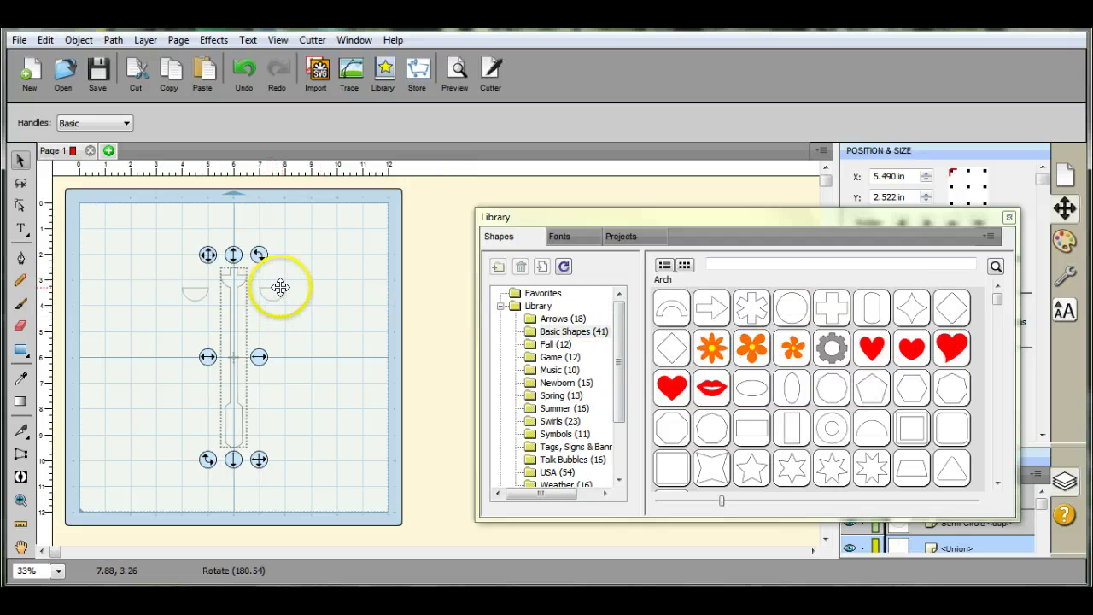
double_click(912, 306)
drag(168, 303, 205, 480)
drag(151, 419, 151, 380)
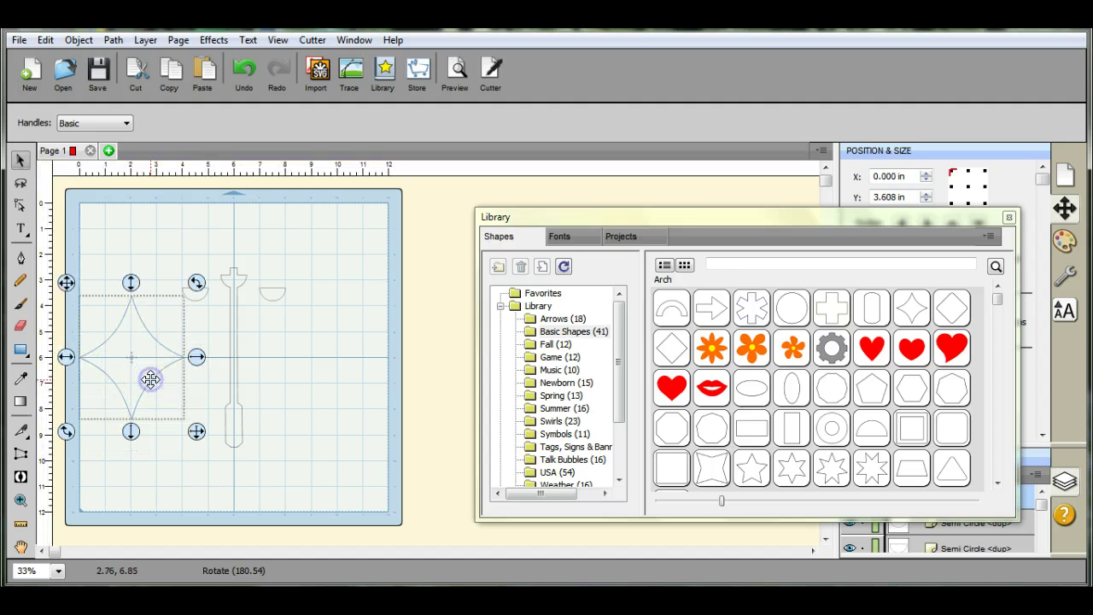
Slice the star horizontally across its middle with the knife tool.
click(20, 431)
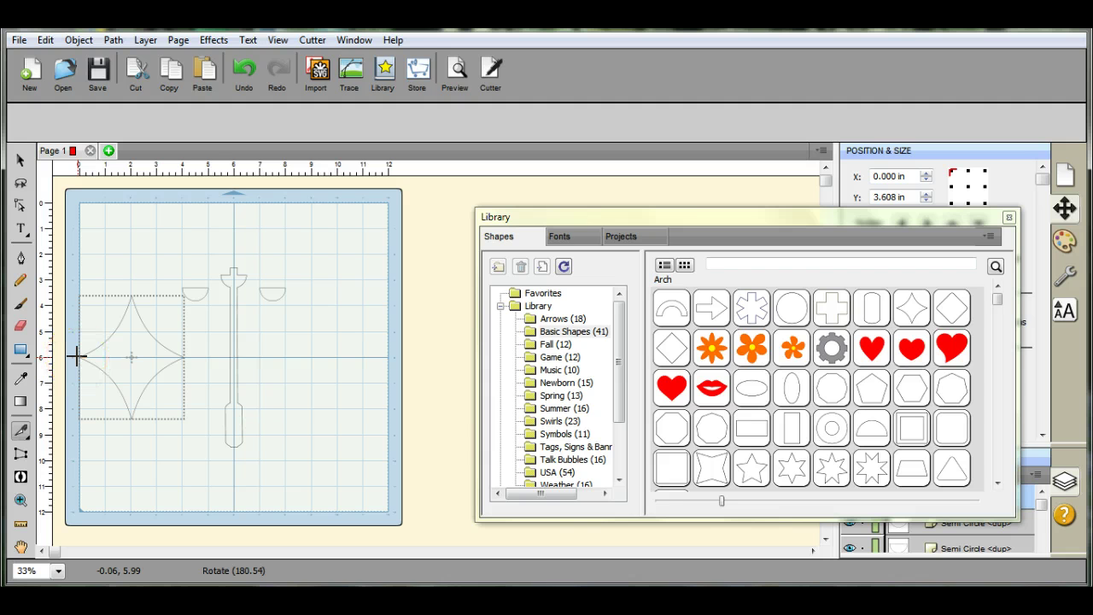
drag(77, 358, 177, 355)
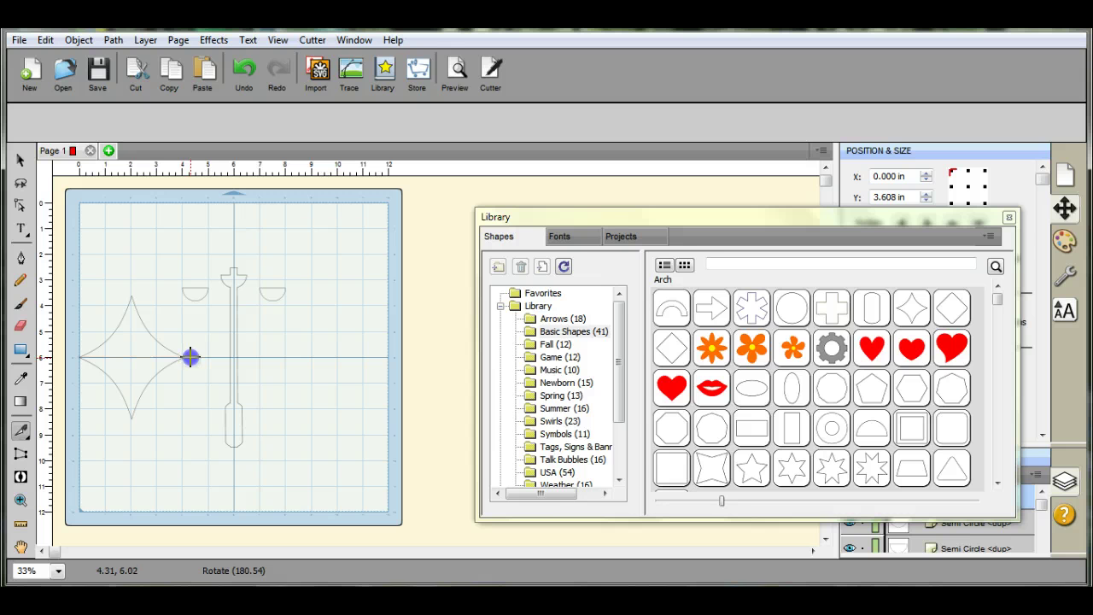
drag(191, 357, 190, 358)
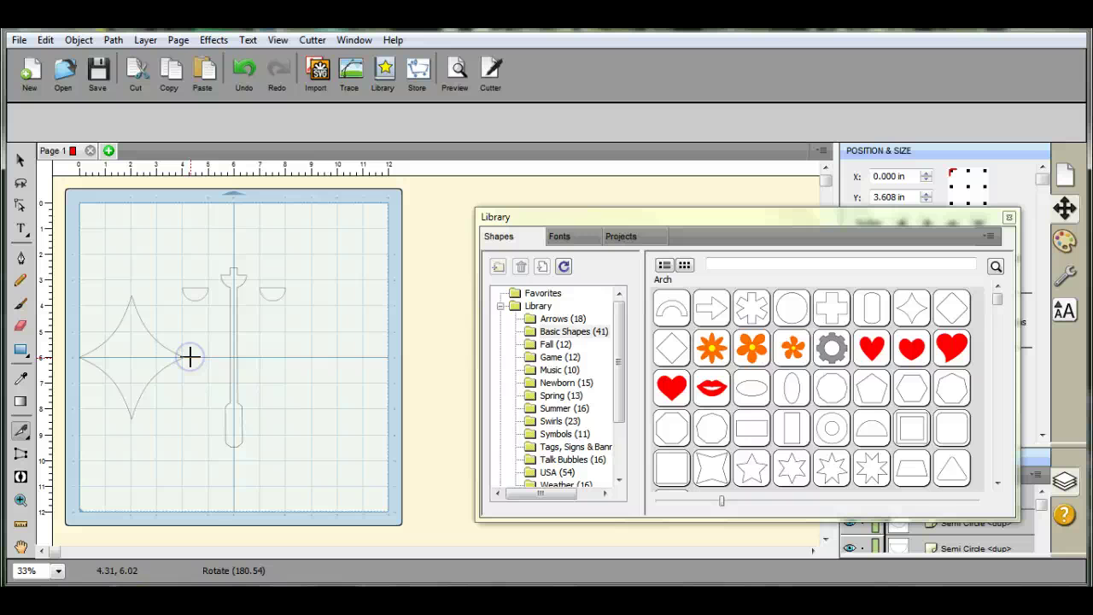
click(21, 162)
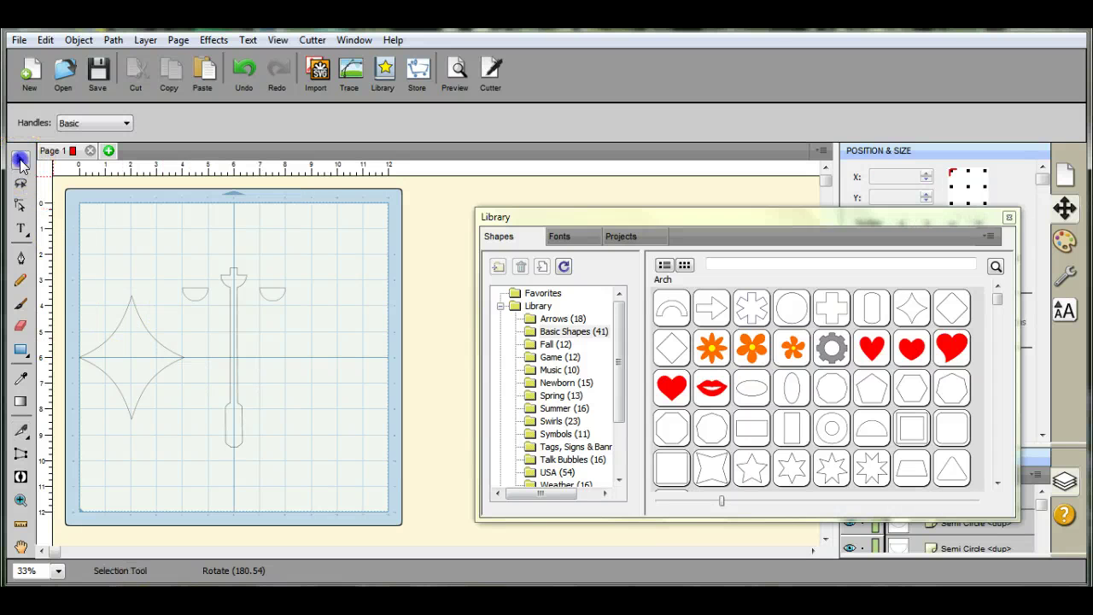
Delete the lower half of the sliced star.
mouse_move(75, 340)
mouse_down()
mouse_move(207, 432)
mouse_move(215, 454)
mouse_up()
drag(151, 384, 151, 465)
right_click(151, 469)
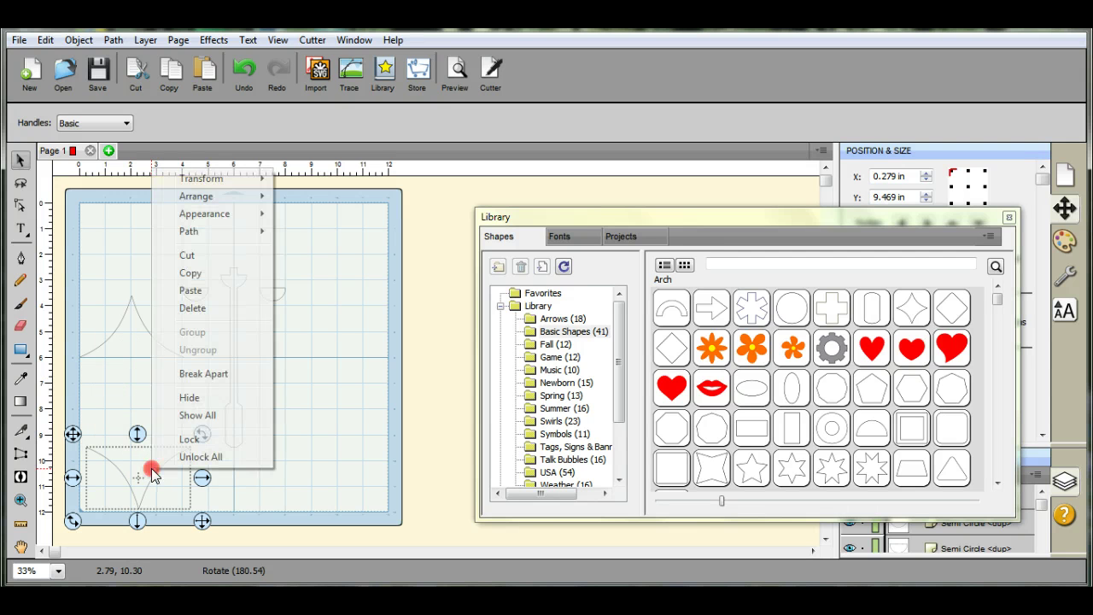
click(227, 308)
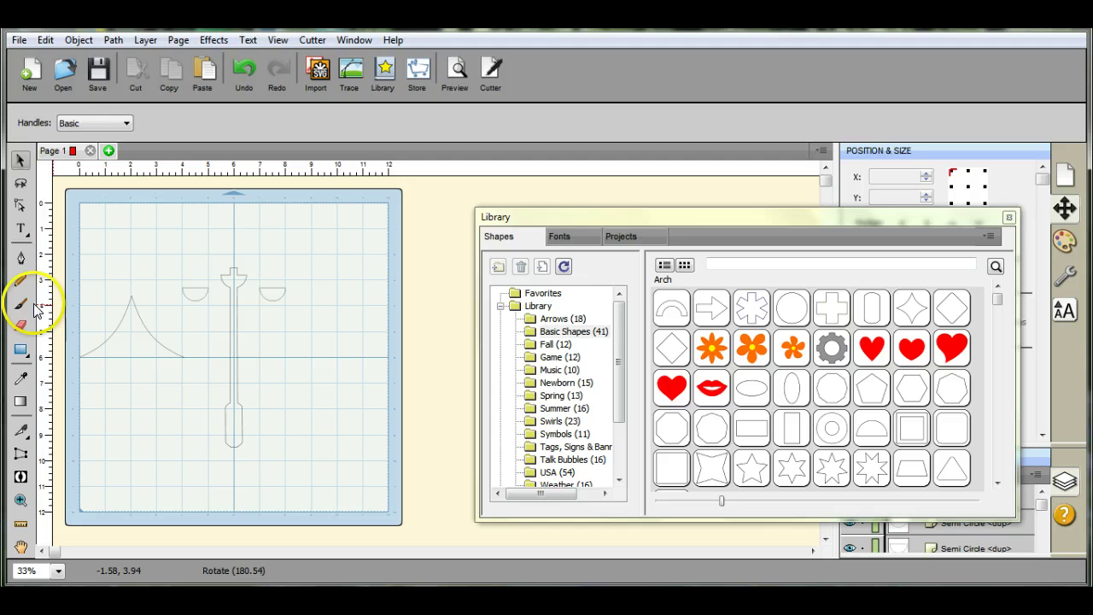
Close the upper half with a straight pen-drawn base line to form the peaked roof.
click(22, 258)
click(80, 362)
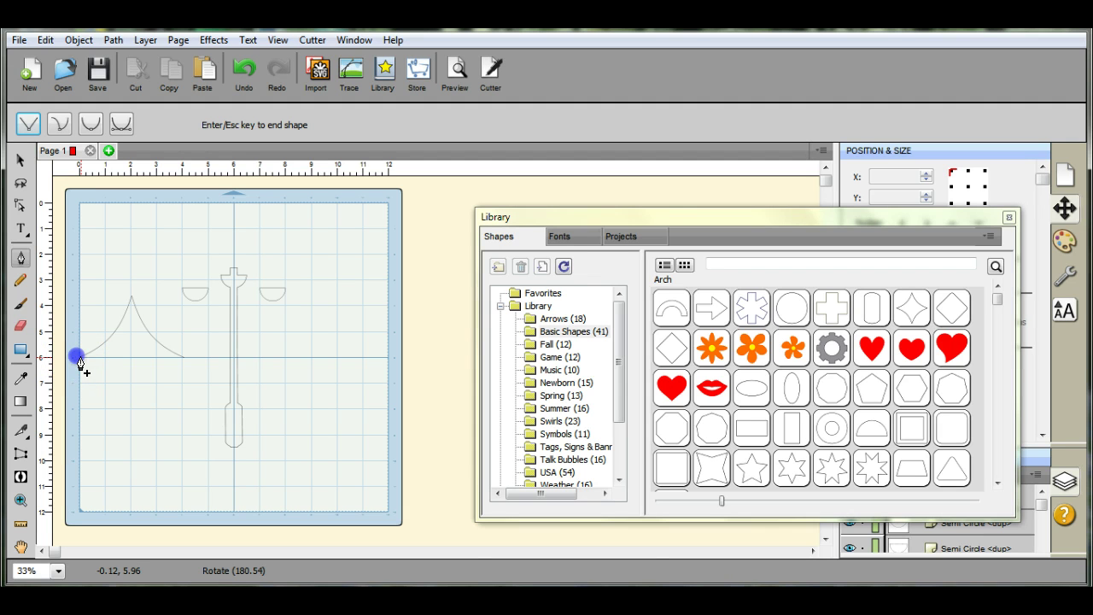
drag(80, 361, 182, 364)
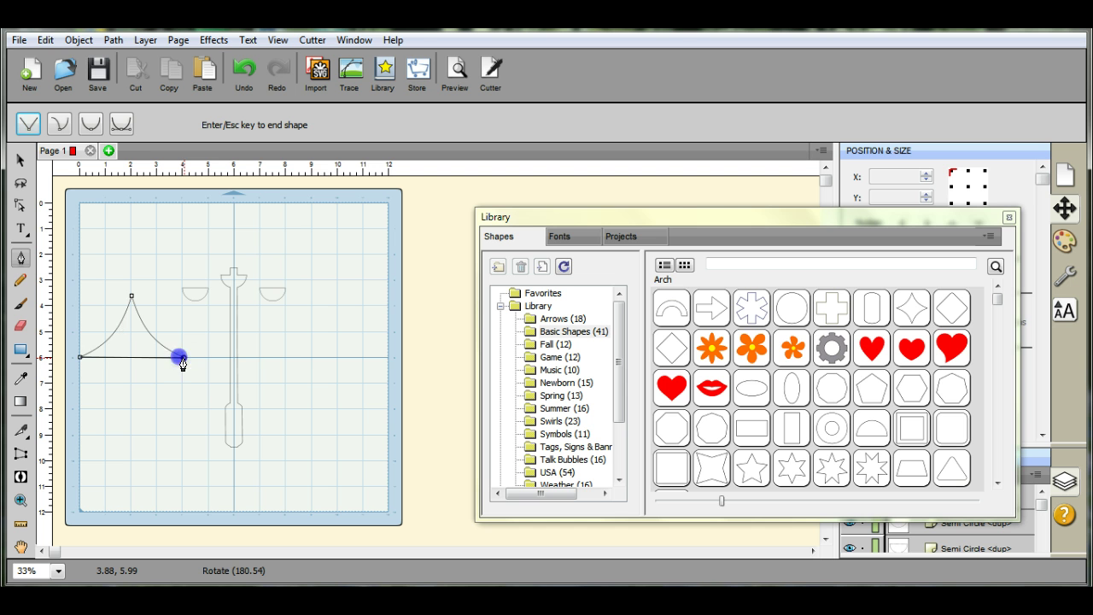
click(182, 364)
key(Return)
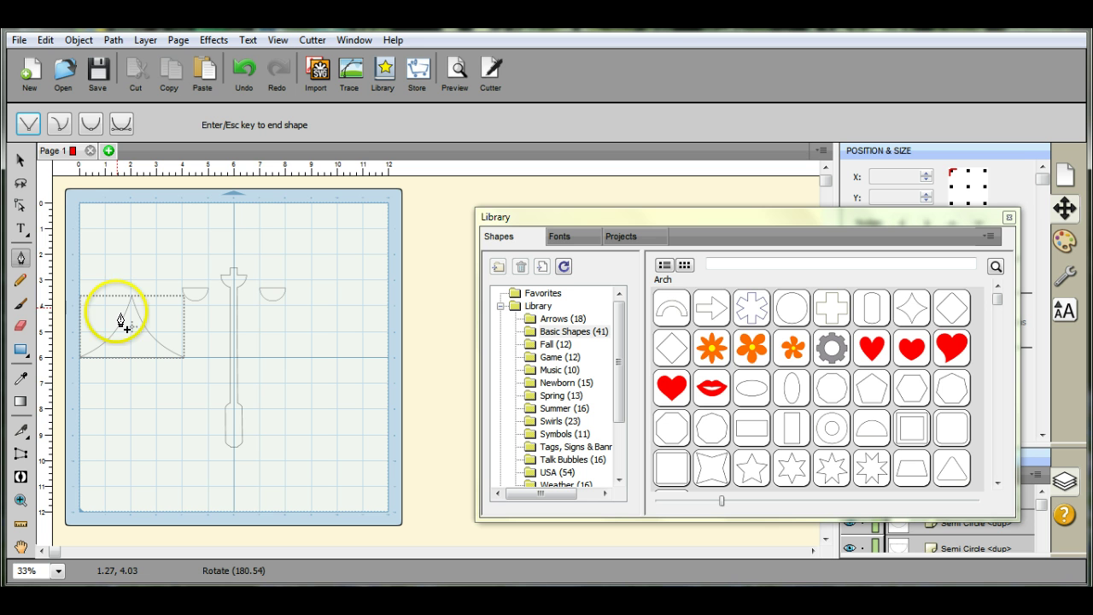
click(21, 162)
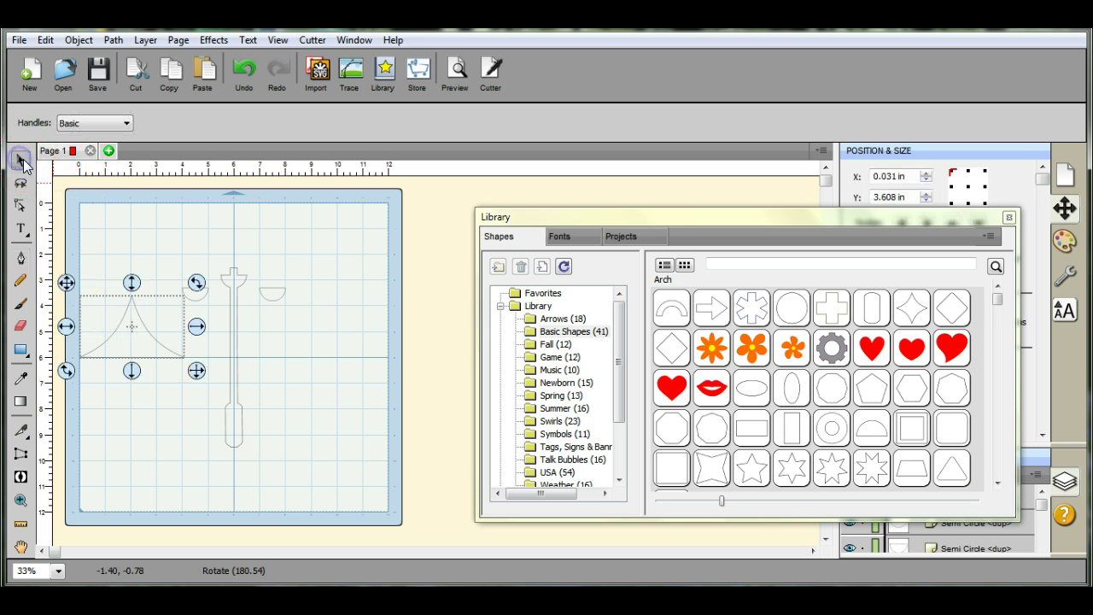
Shrink the peaked roof to lamp-shade size and try it on the left semicircle.
drag(197, 371, 192, 283)
click(161, 324)
click(118, 325)
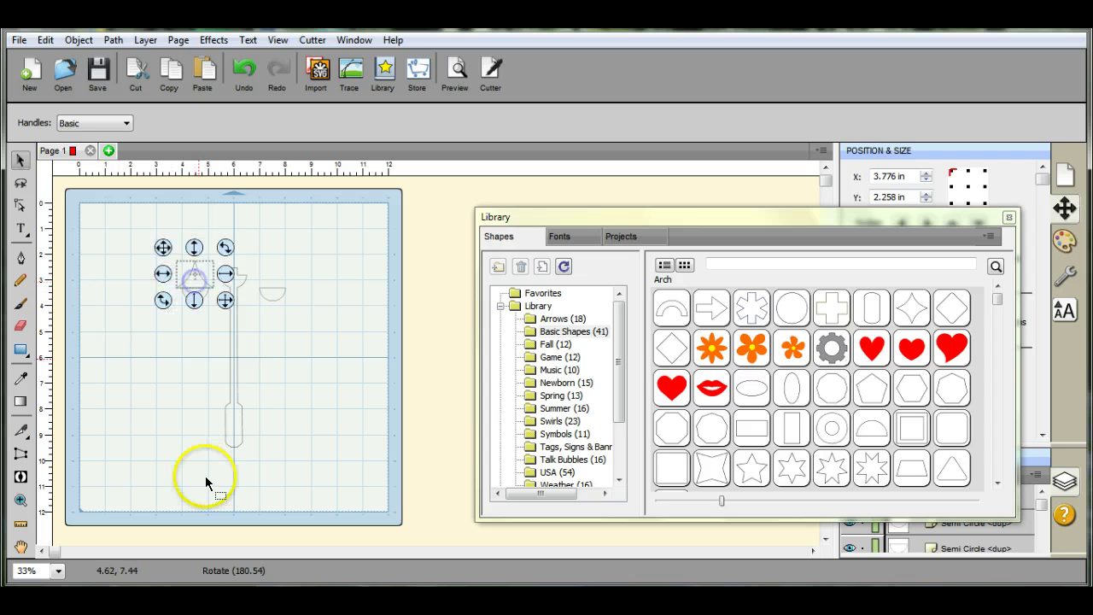
click(179, 439)
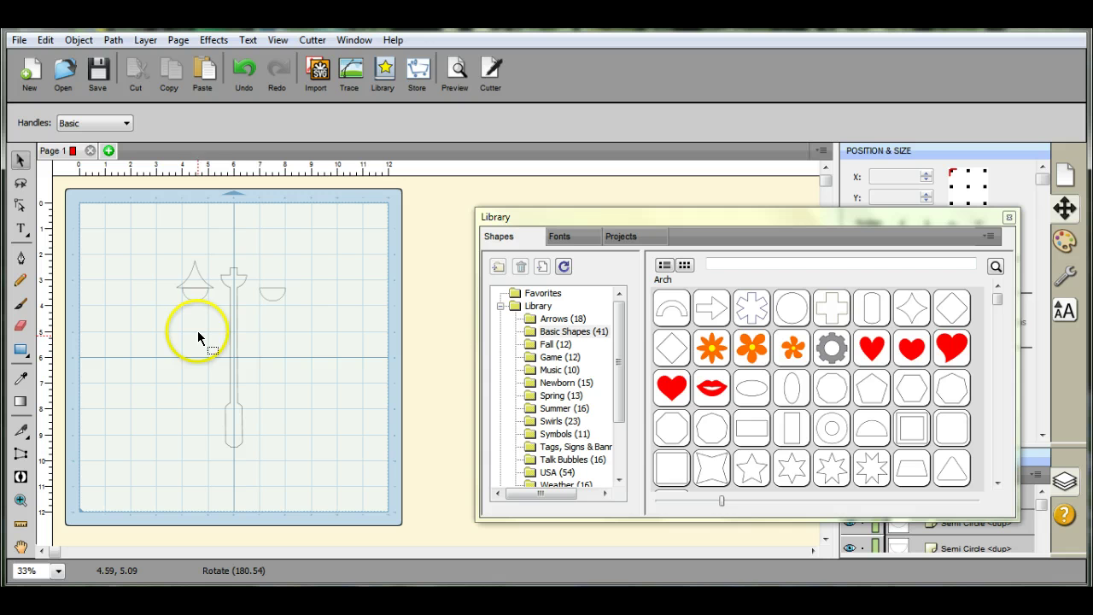
click(195, 279)
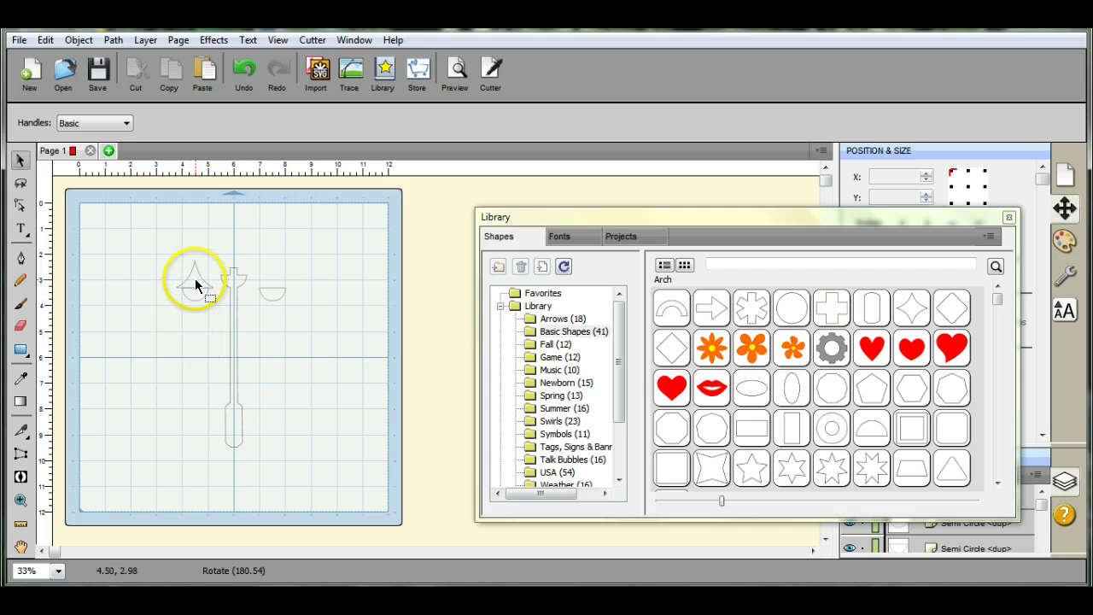
drag(190, 270, 225, 312)
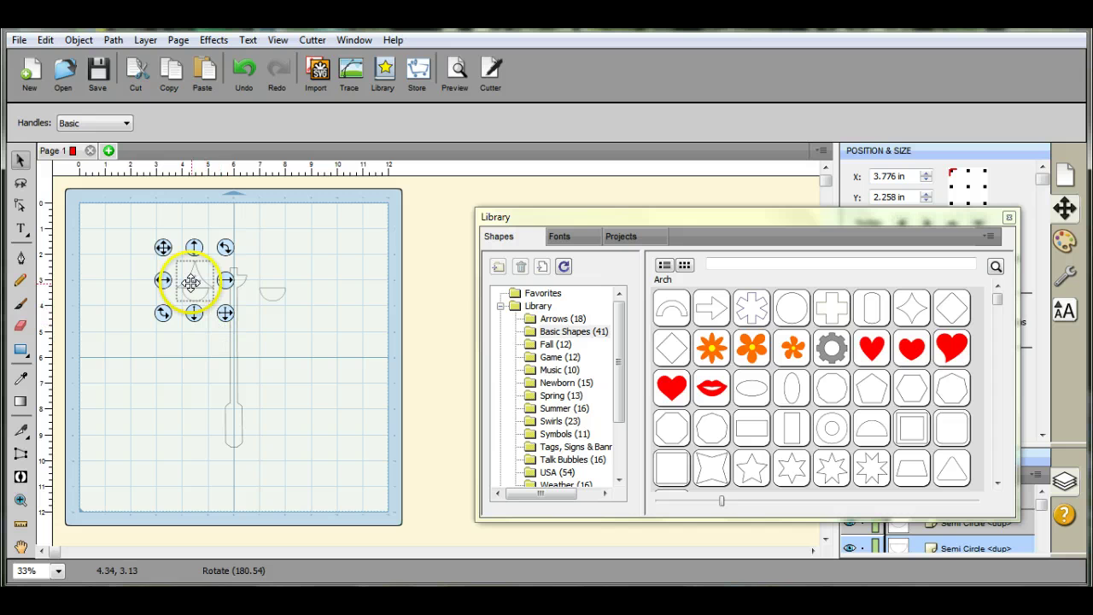
Group, then ungroup the roof and semicircle, and move the roof to X 2.000, Y 0.862 in.
click(78, 40)
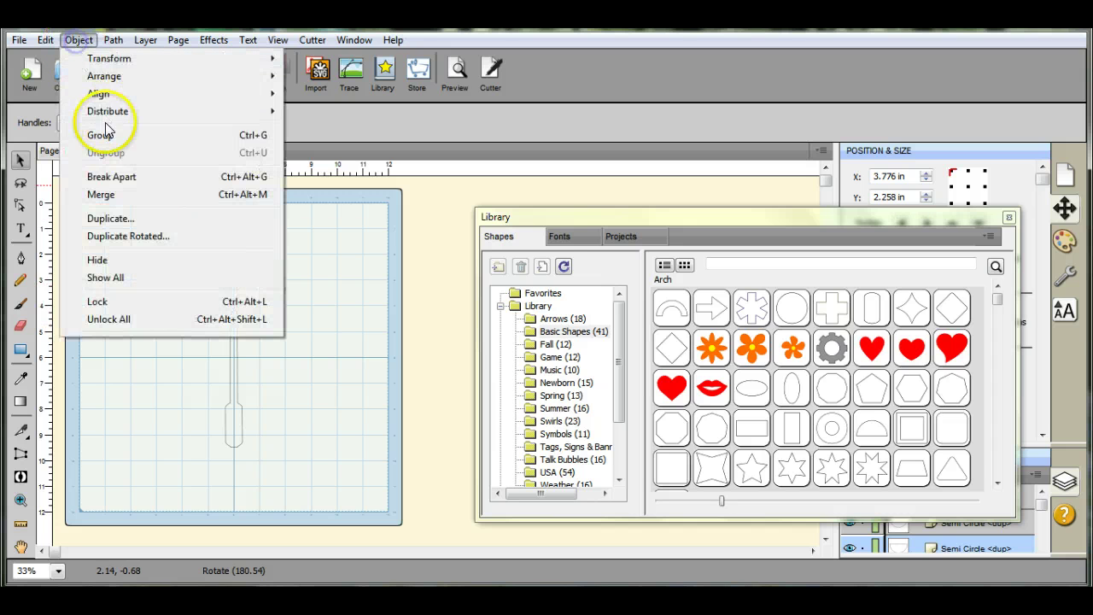
click(111, 136)
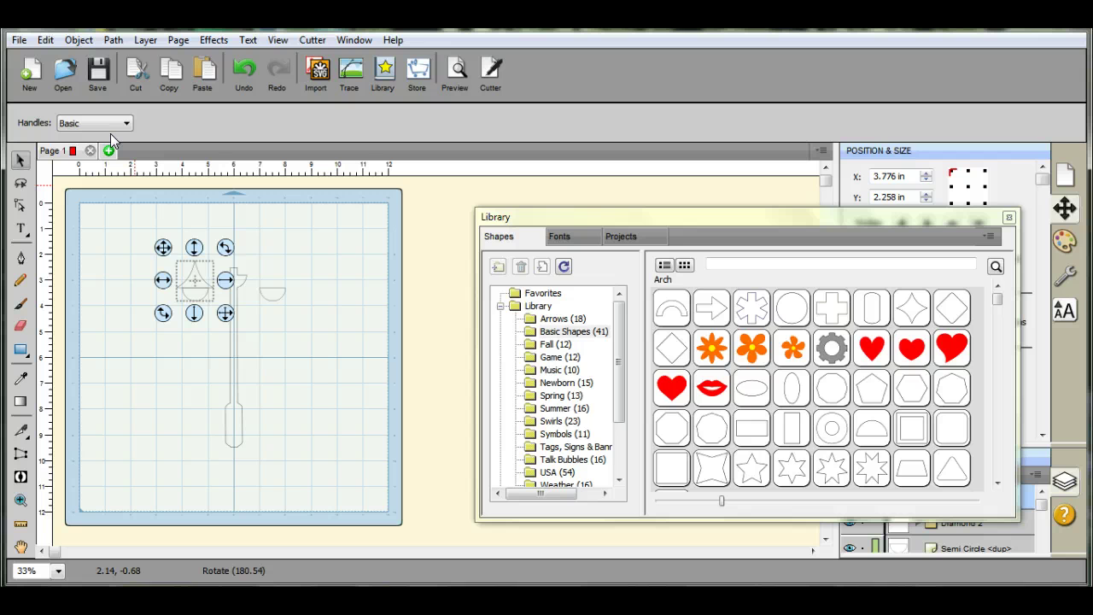
click(282, 348)
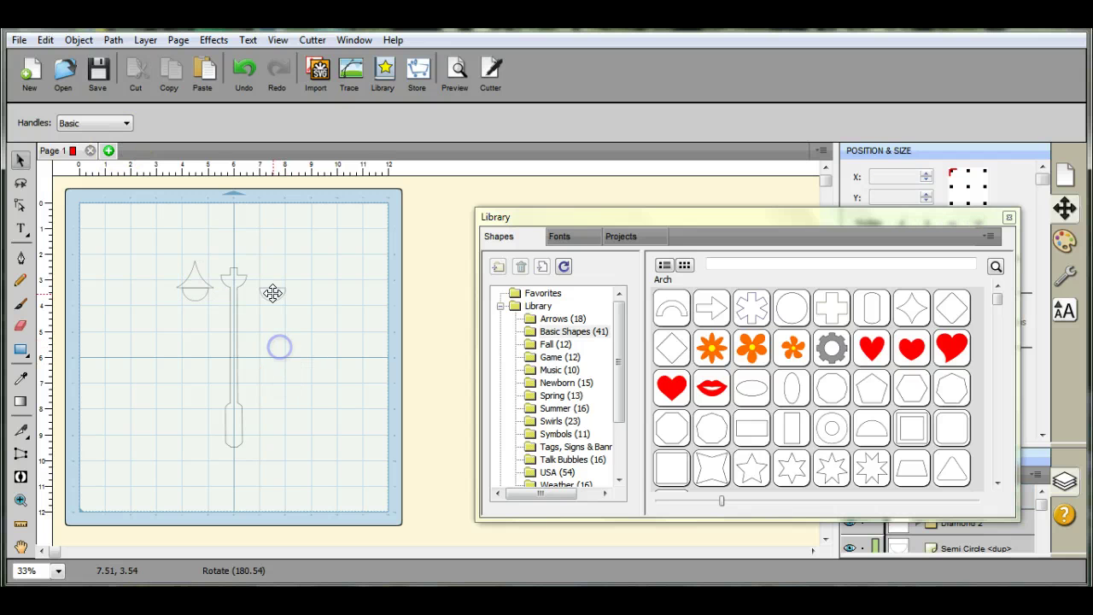
drag(208, 276, 194, 273)
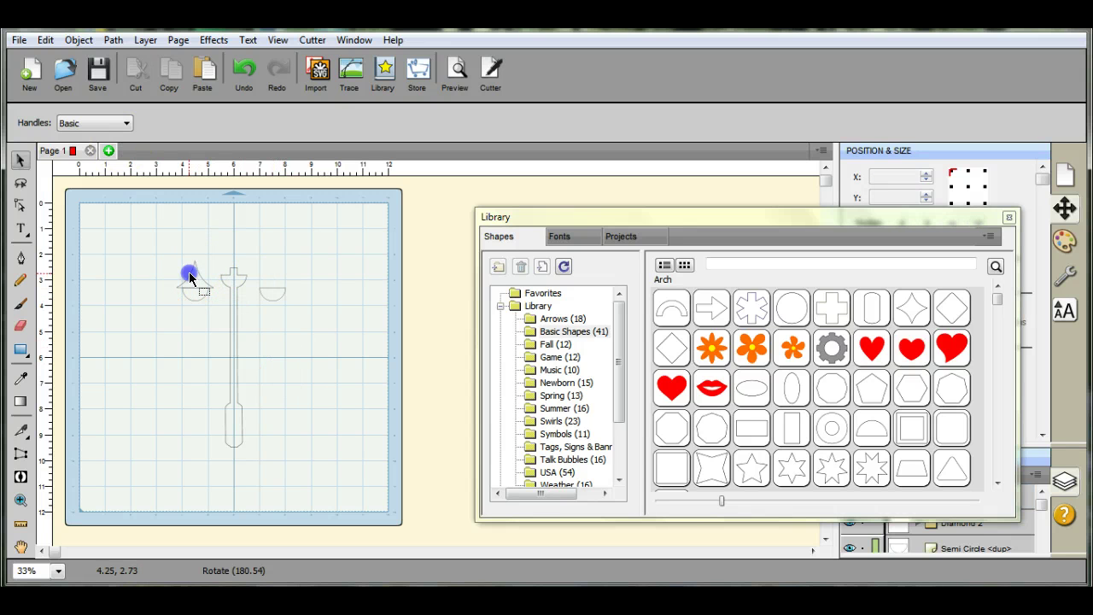
click(191, 276)
click(191, 272)
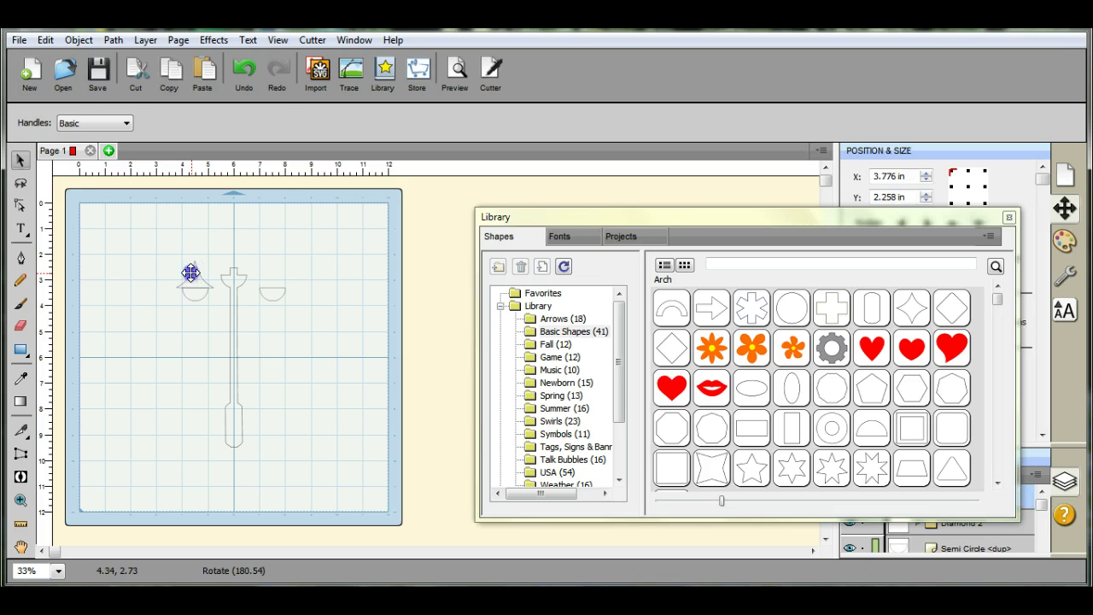
click(79, 39)
click(115, 153)
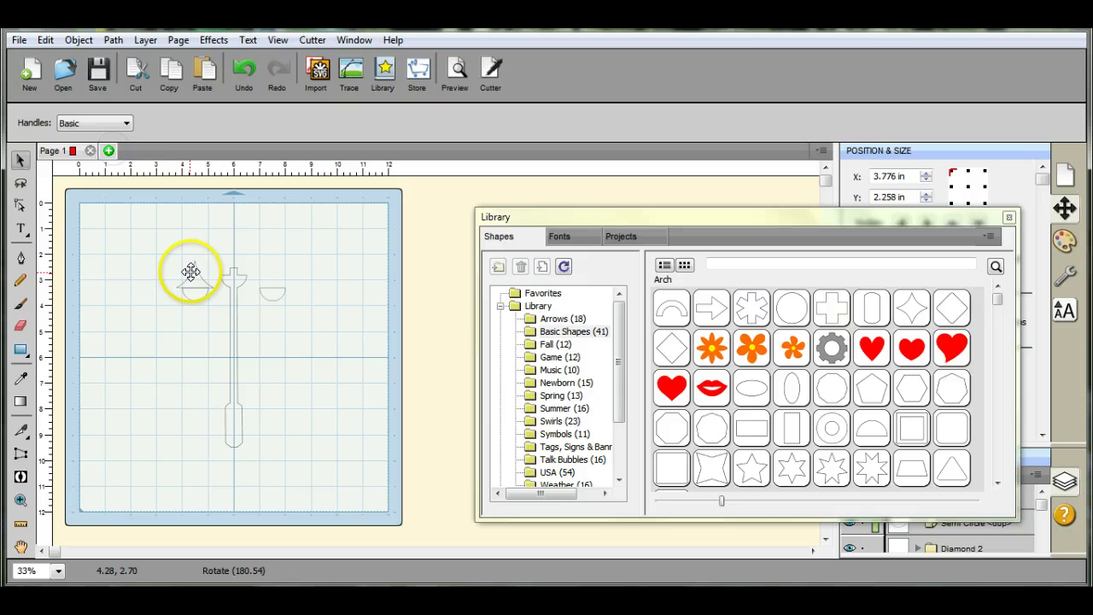
drag(190, 271, 144, 237)
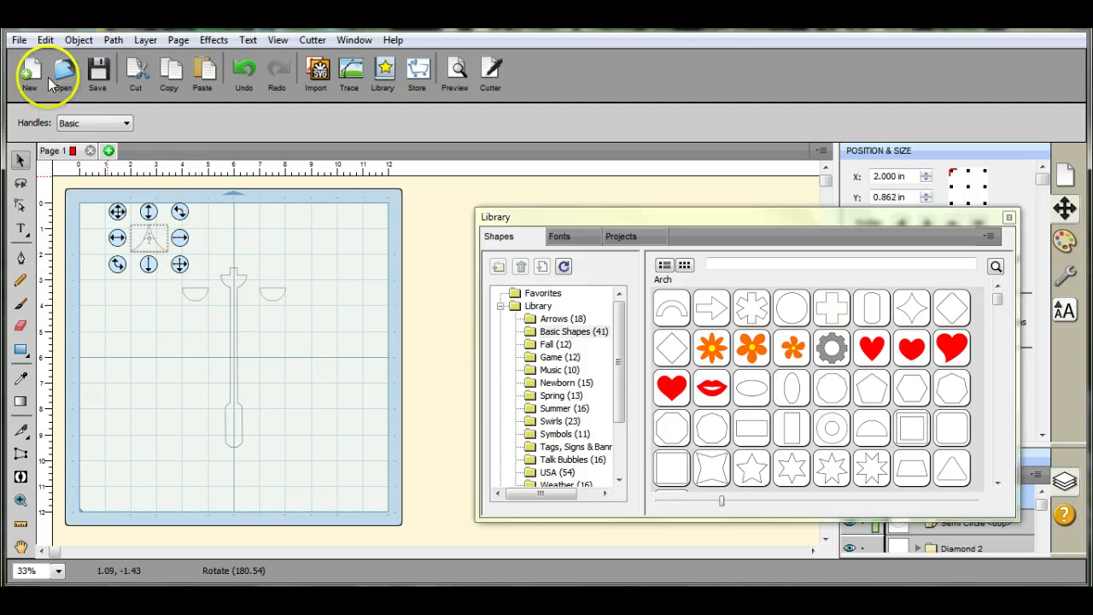
Duplicate the peaked roof into 3 columns.
click(79, 39)
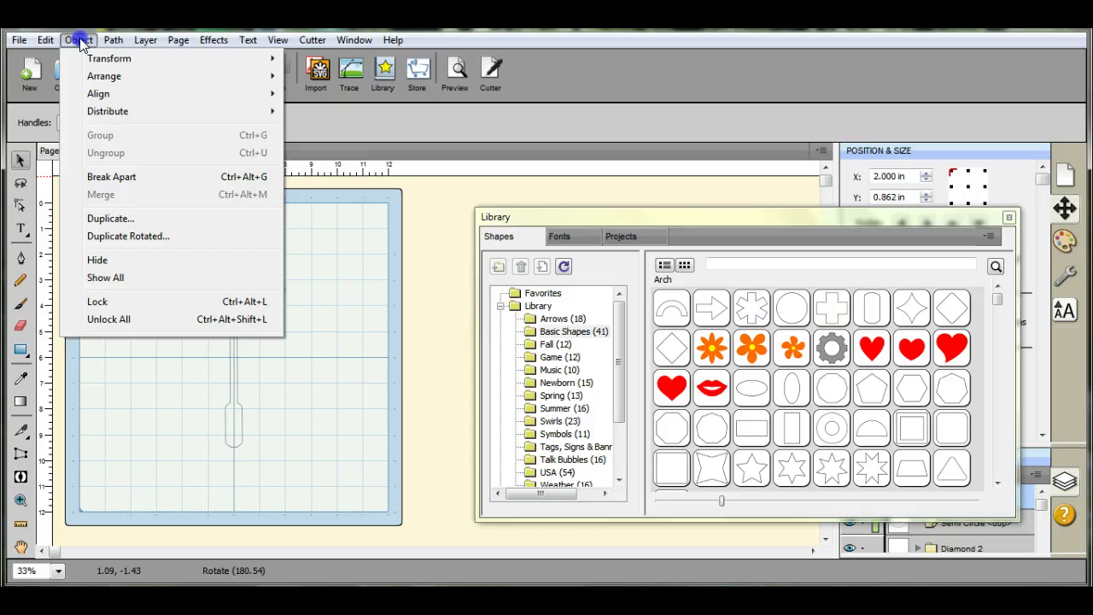
click(111, 218)
double_click(519, 252)
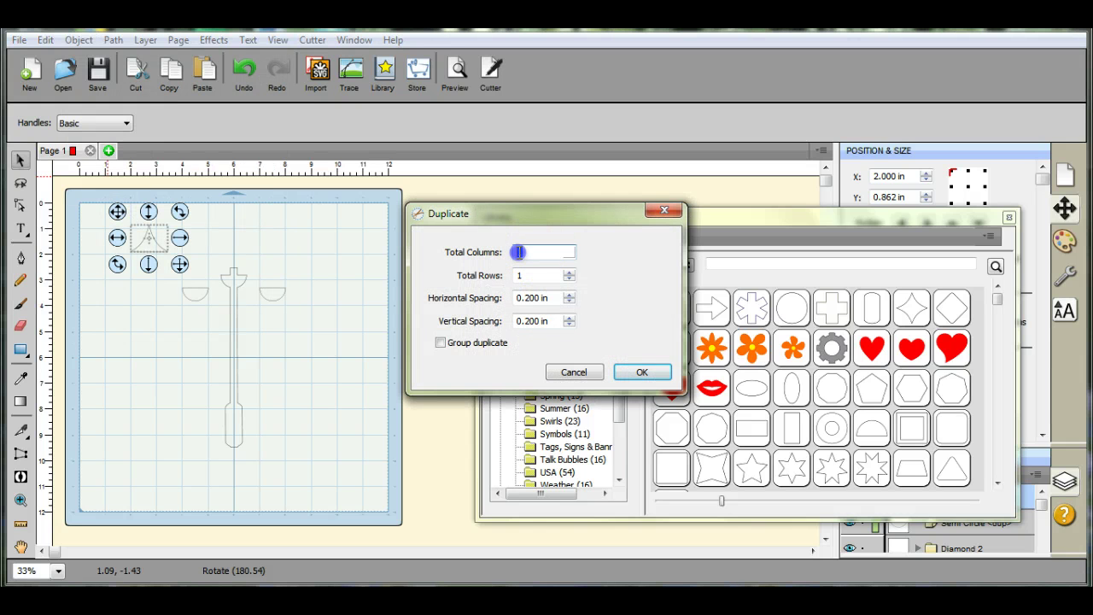
text(3)
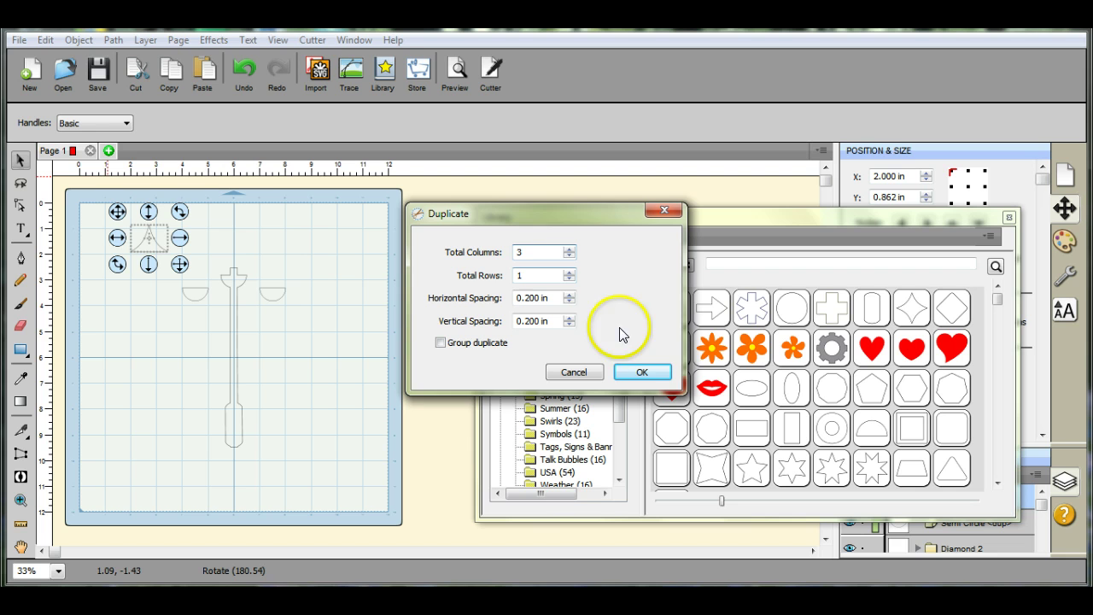
click(642, 371)
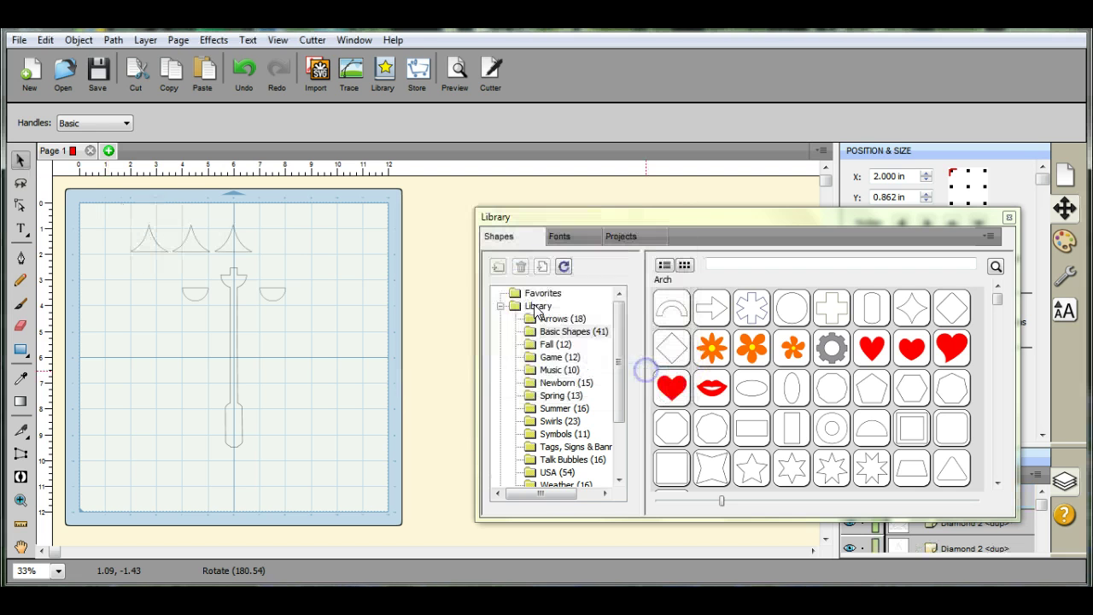
Place the roof copies atop the three semicircle lamps.
click(231, 235)
drag(229, 237, 269, 268)
click(251, 209)
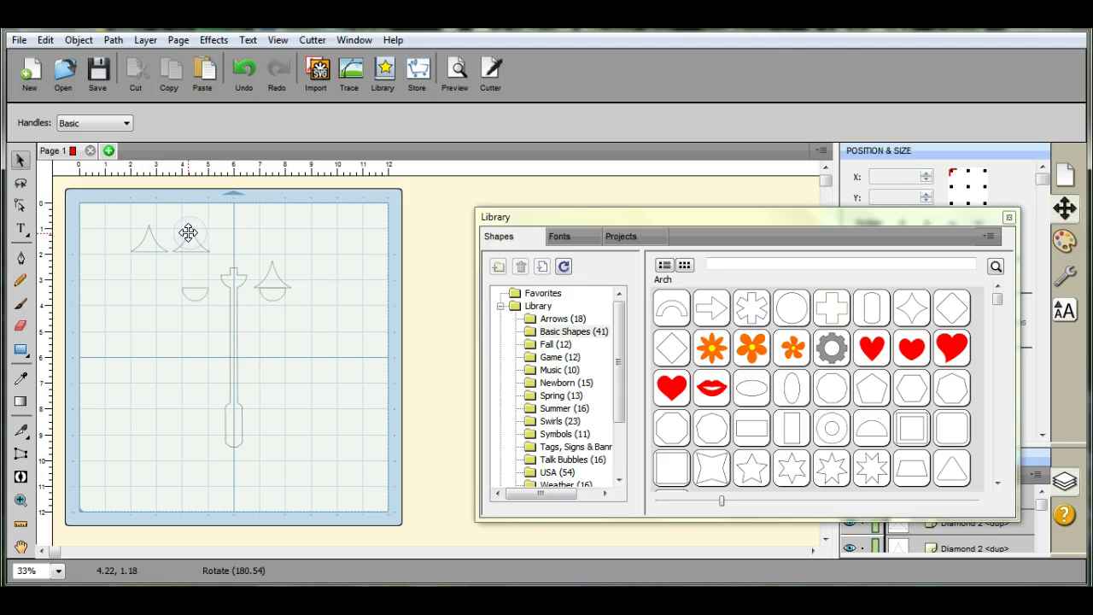
drag(190, 239, 228, 255)
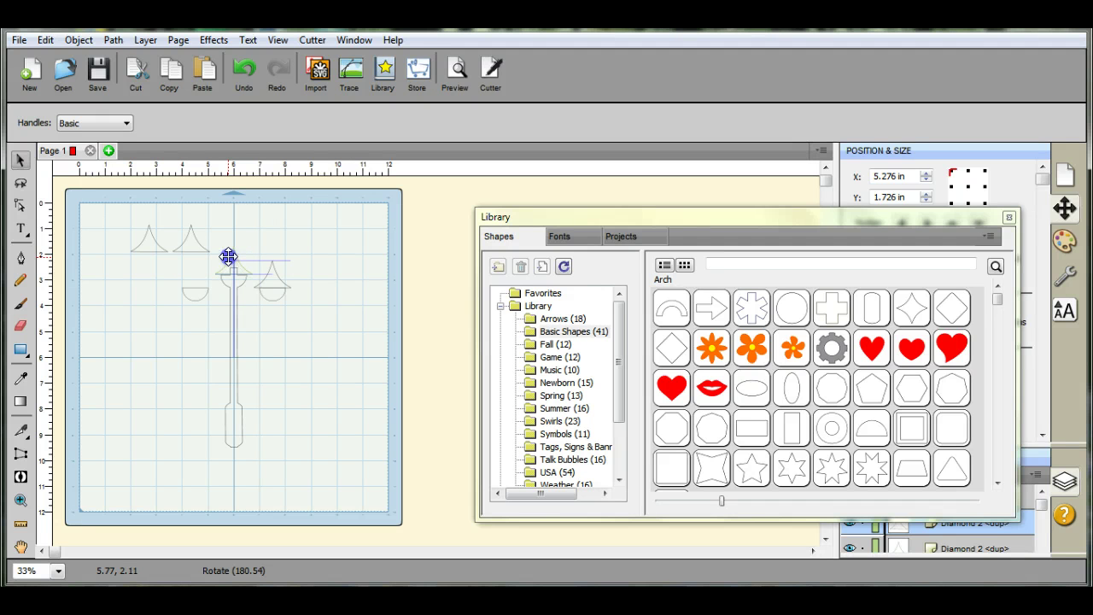
click(228, 256)
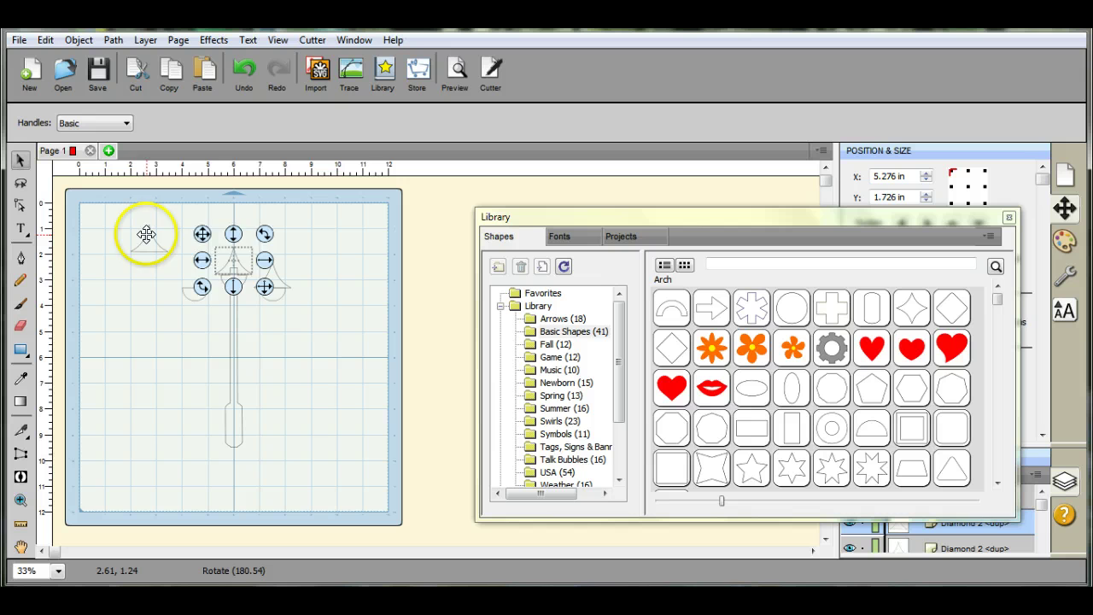
drag(146, 234, 191, 270)
drag(573, 220, 576, 356)
Nudge the centre lamp top and left shade down, then select the whole 4.428 × 7.741 in post.
click(305, 312)
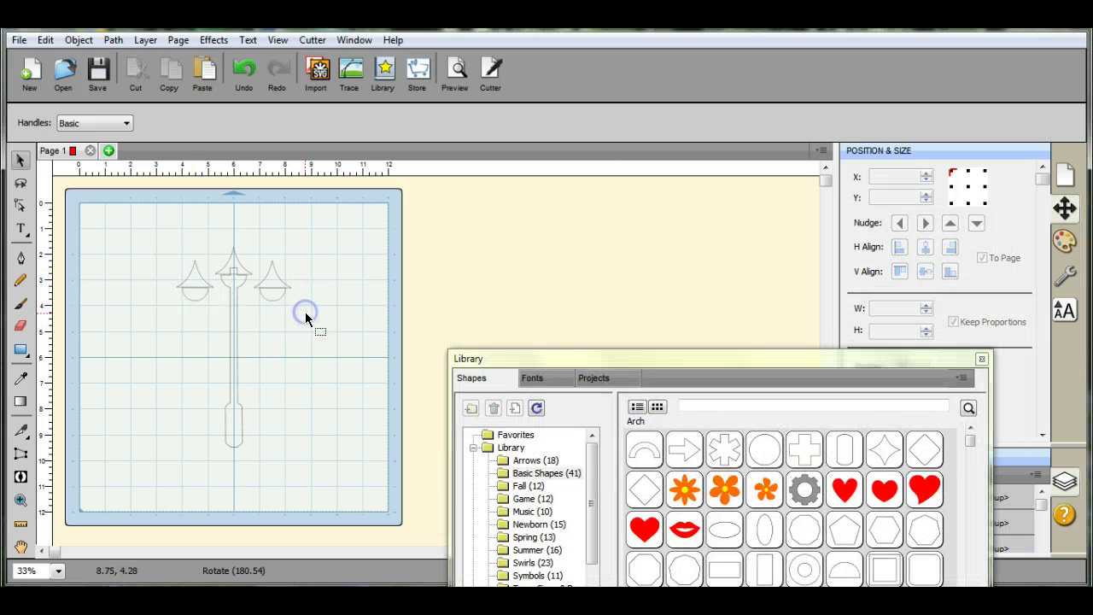
click(243, 270)
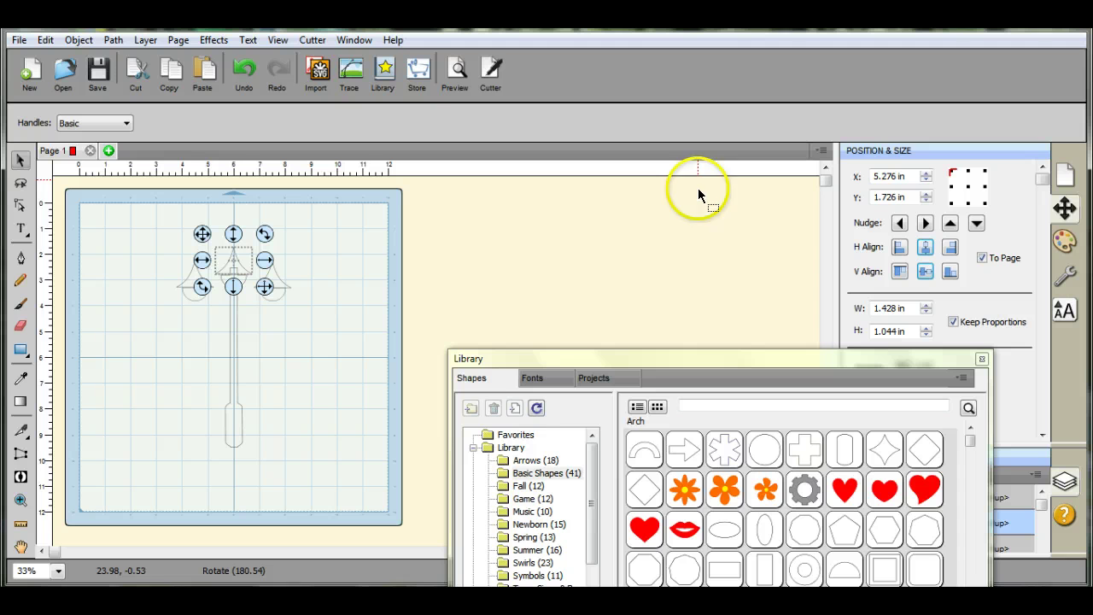
click(976, 224)
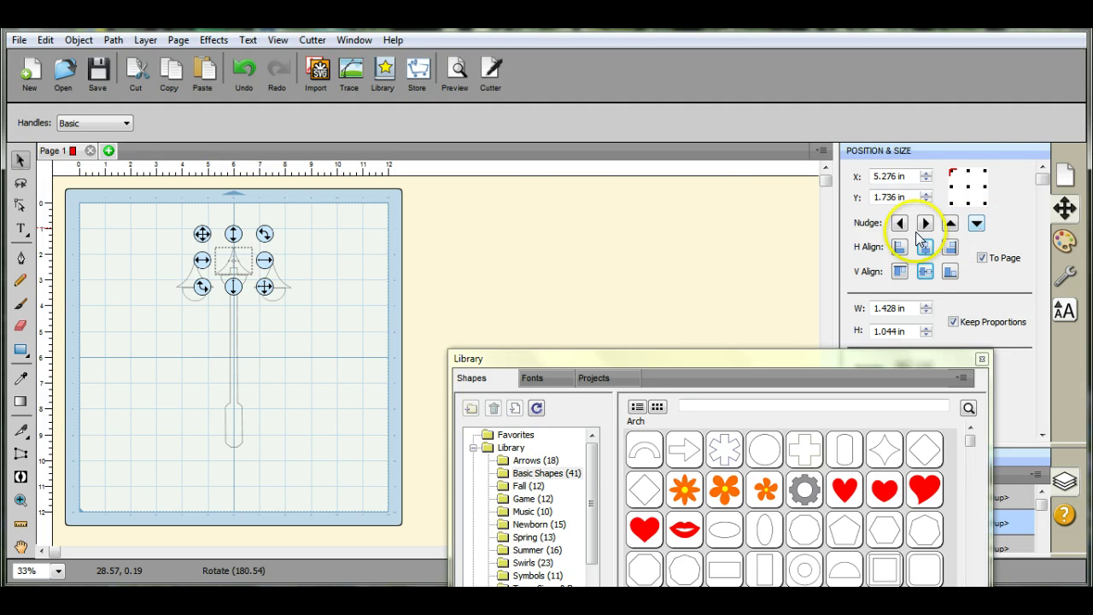
click(413, 344)
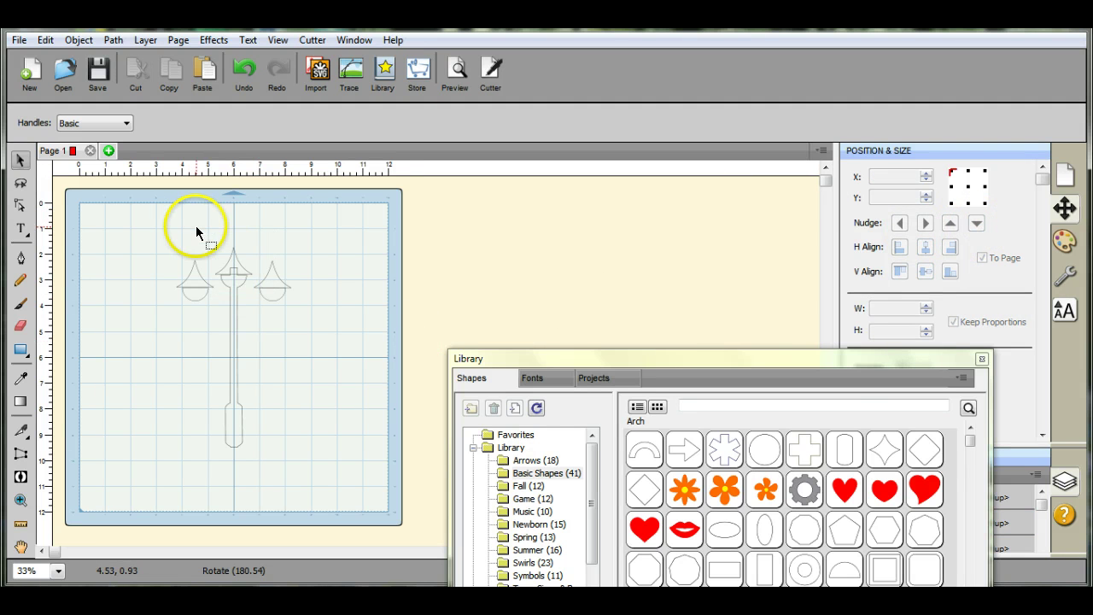
click(191, 269)
click(977, 224)
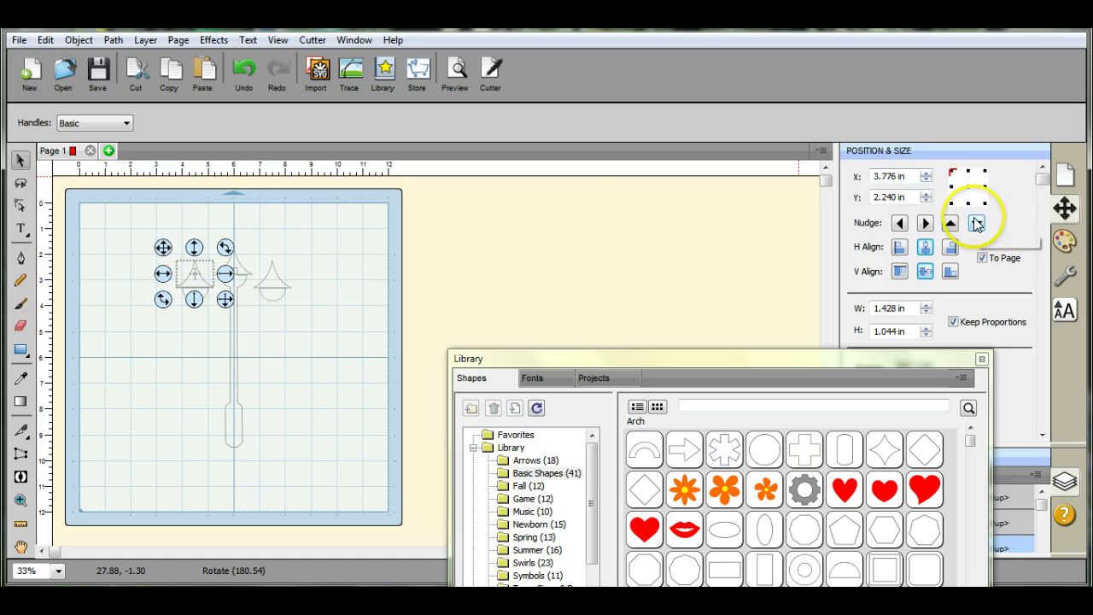
click(600, 244)
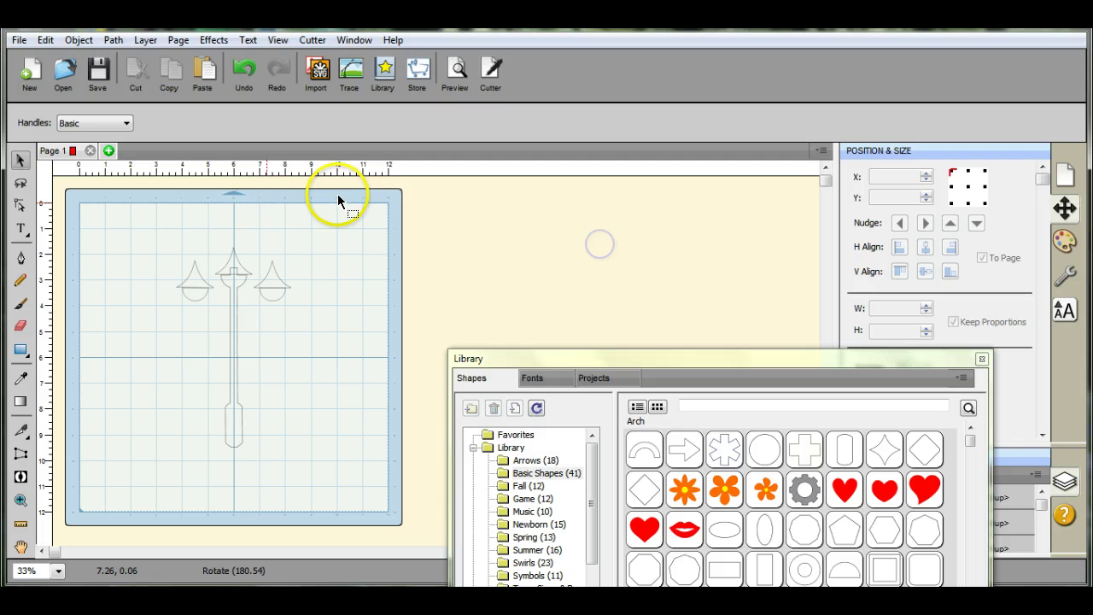
drag(167, 243, 338, 479)
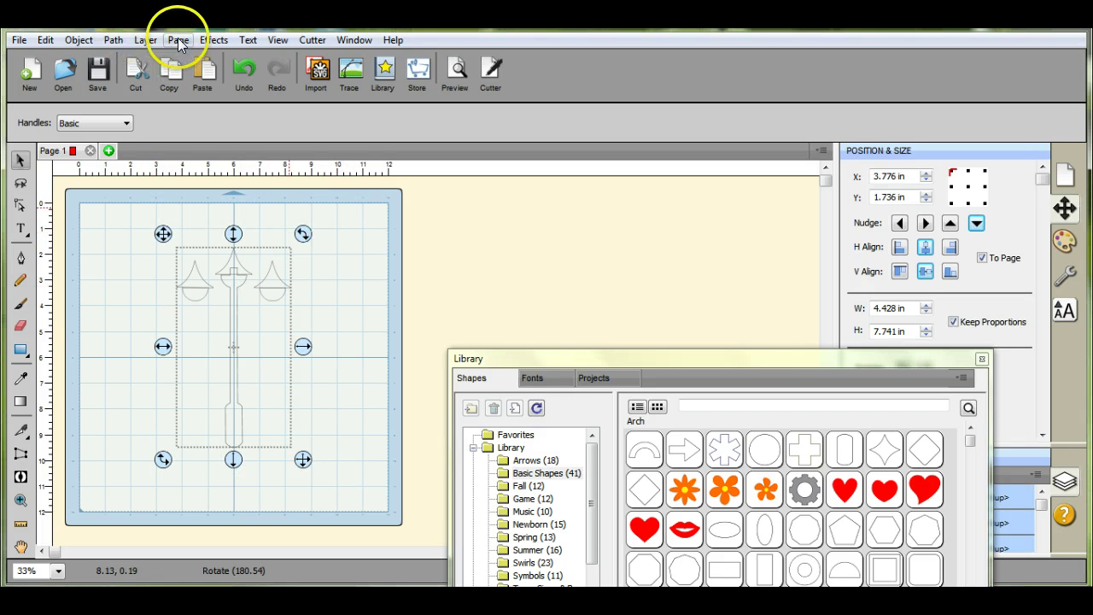
Union all lamp post pieces into one 4.404 × 7.729 in path at X 3.787, Y 1.749 in.
click(113, 39)
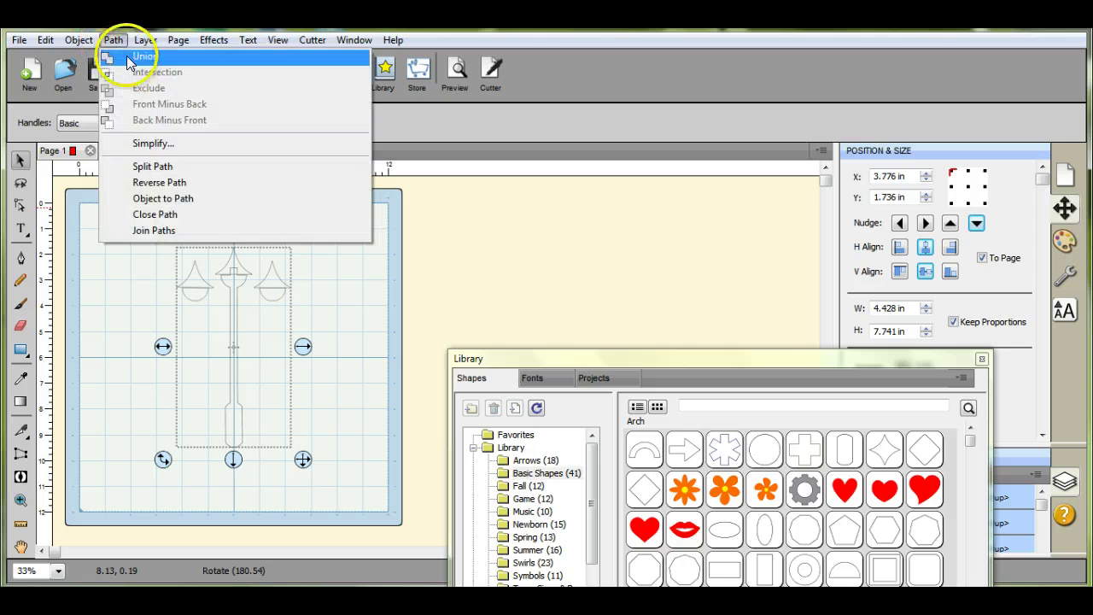
click(126, 57)
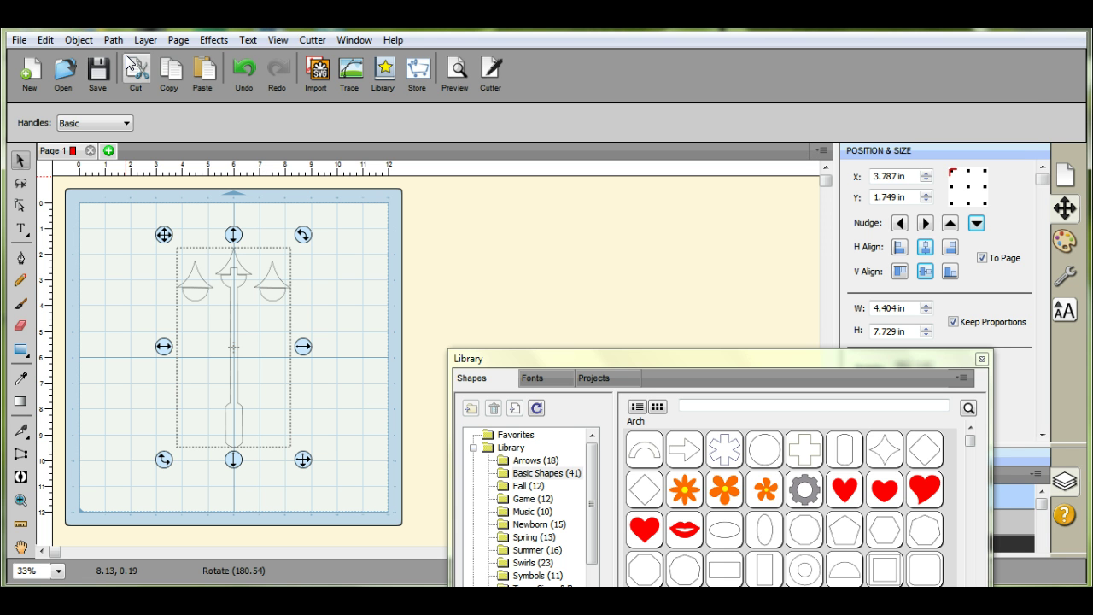
click(307, 235)
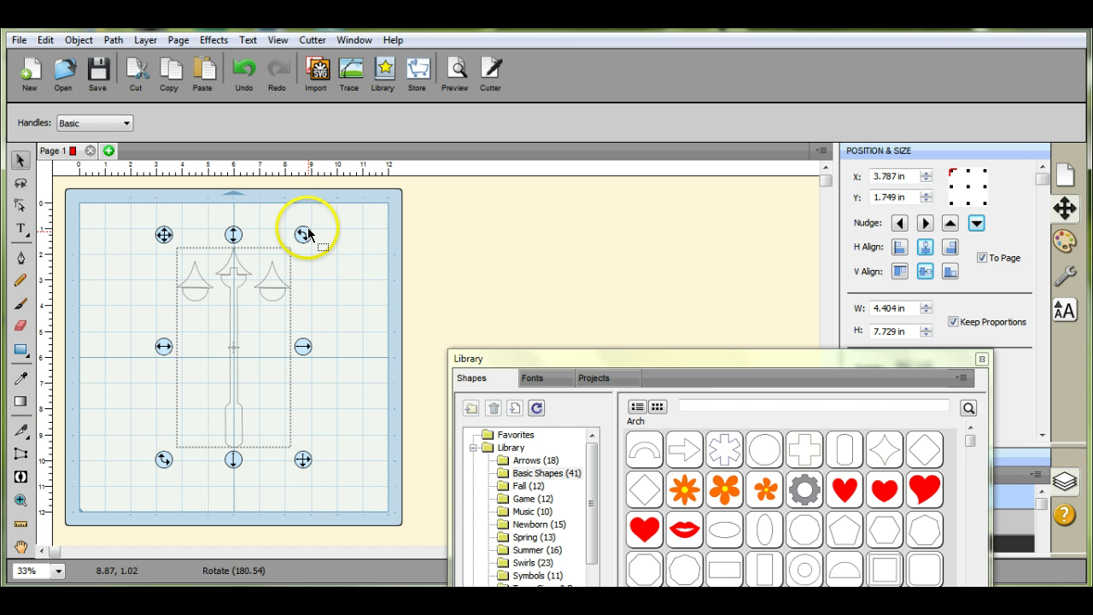
drag(559, 362, 568, 201)
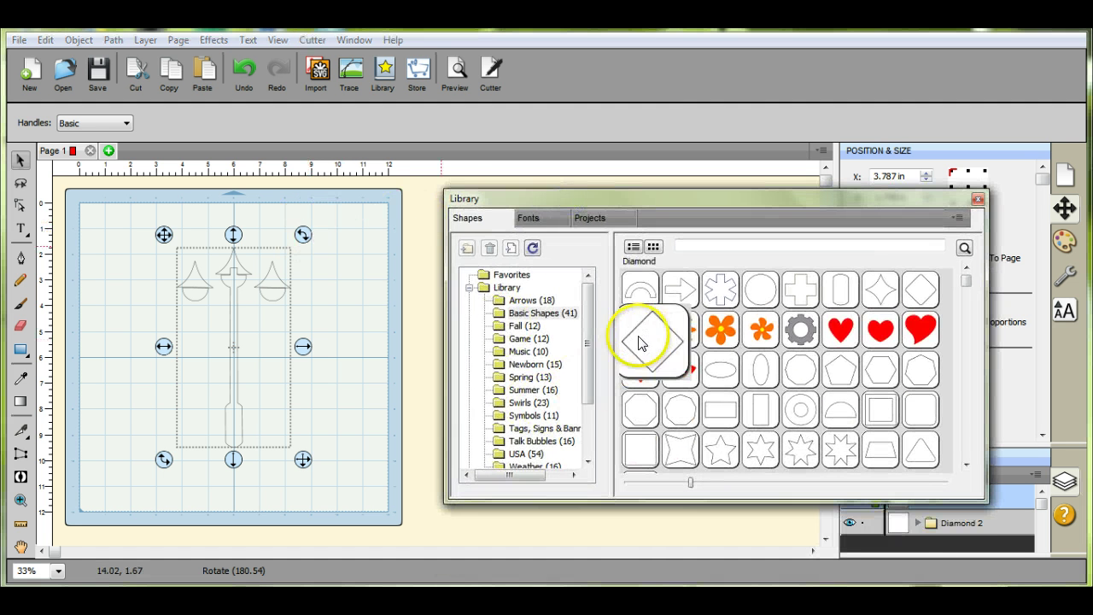
Add the Swirl Md 3 shape from the library's Swirls category to the mat.
drag(587, 337, 587, 367)
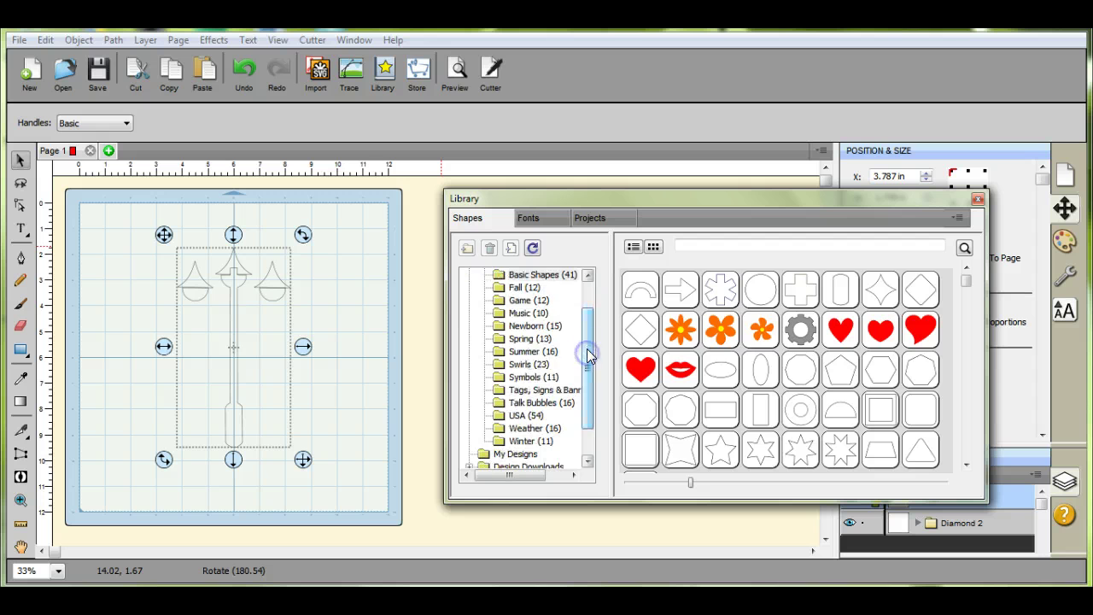
click(518, 366)
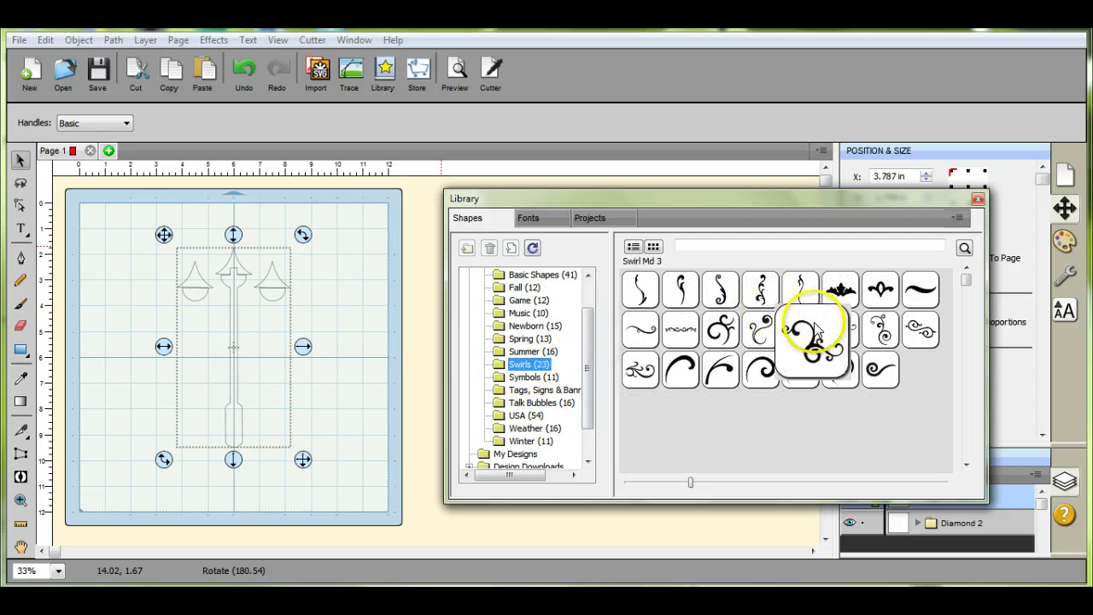
double_click(815, 329)
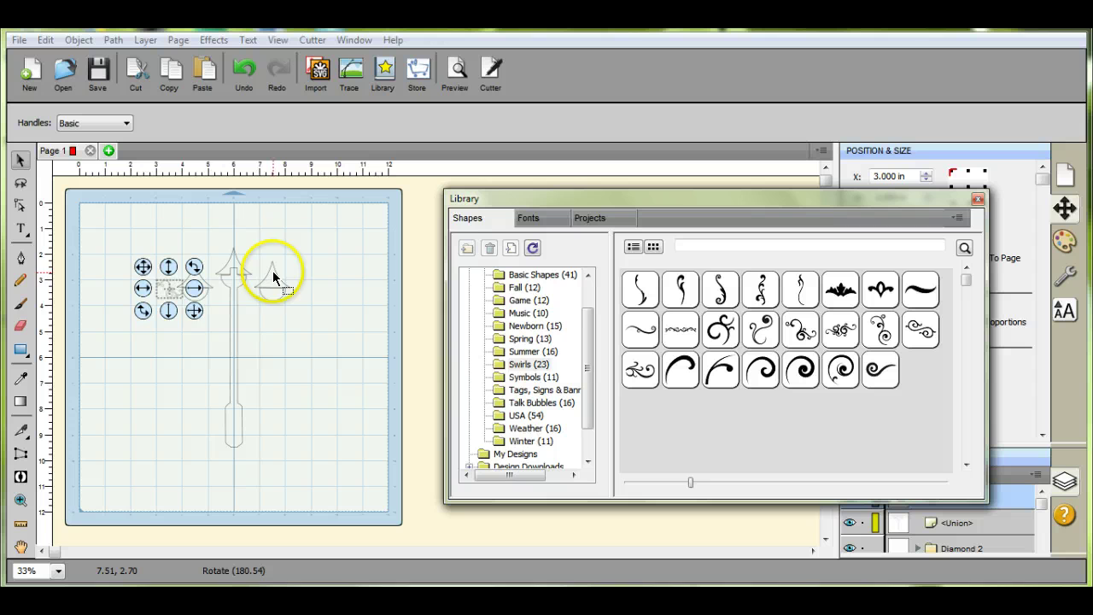
Rotate the swirl and position it above the left lamp beside the post top.
drag(162, 289, 219, 422)
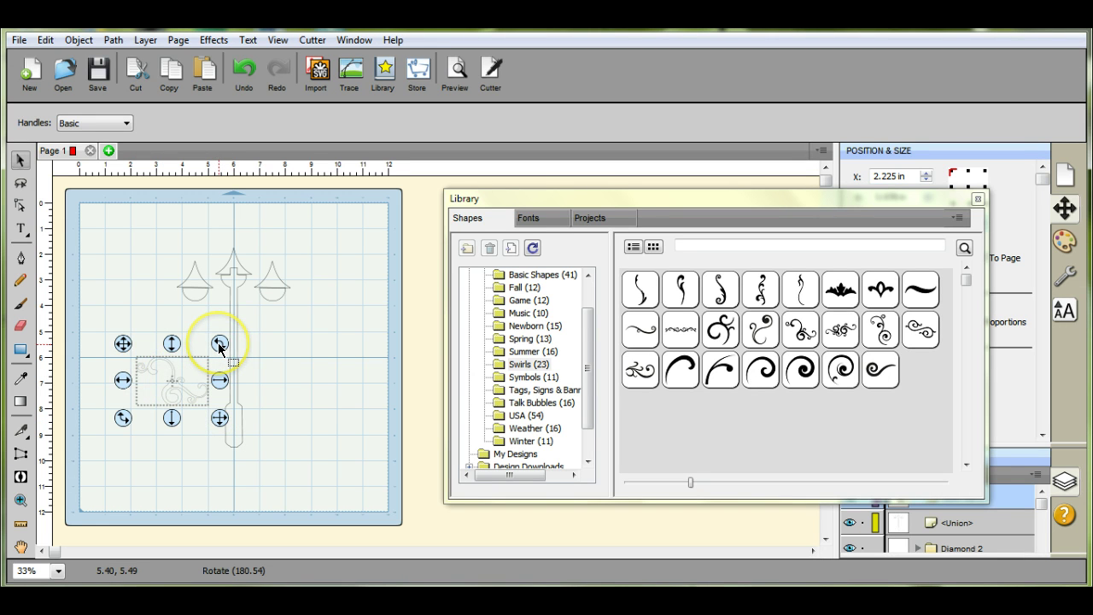
drag(220, 346, 156, 434)
drag(163, 381, 203, 265)
click(263, 228)
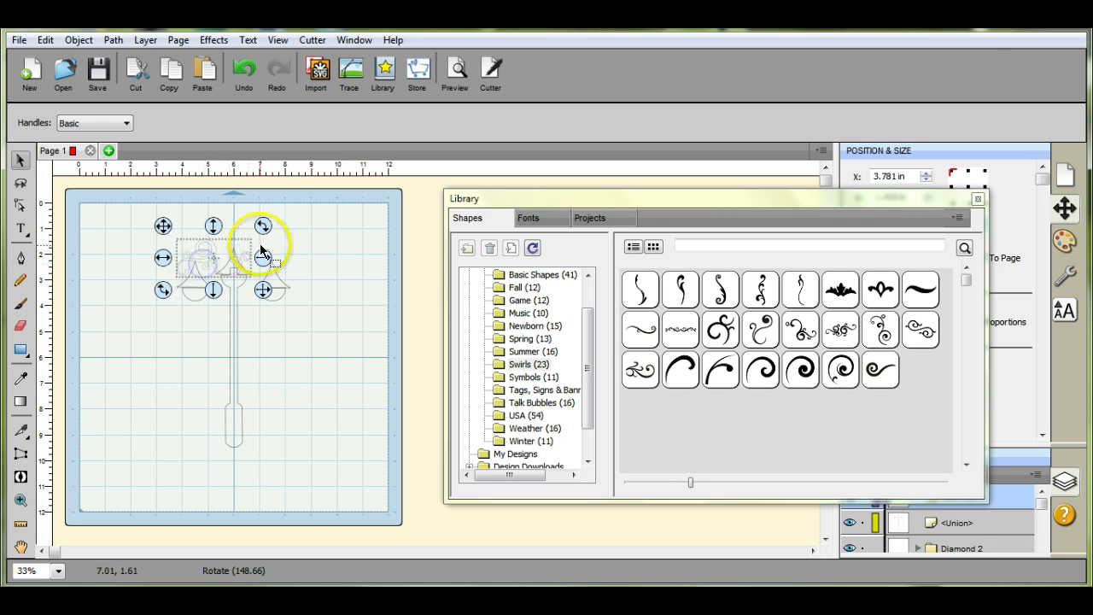
drag(262, 227, 248, 219)
drag(220, 260, 199, 255)
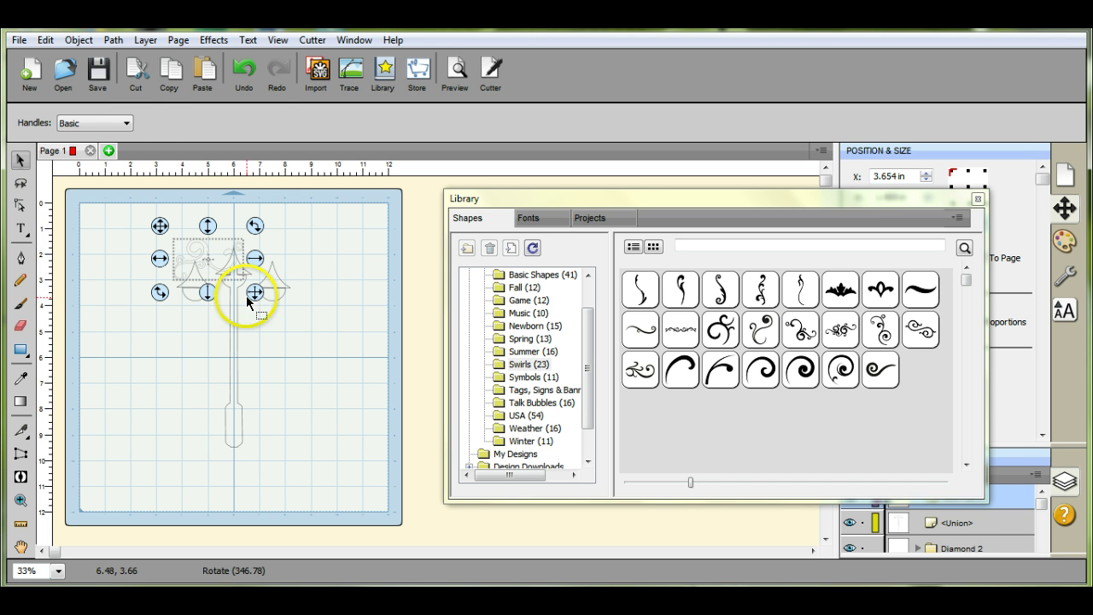
Duplicate the swirl and move the copy off to the right.
click(78, 40)
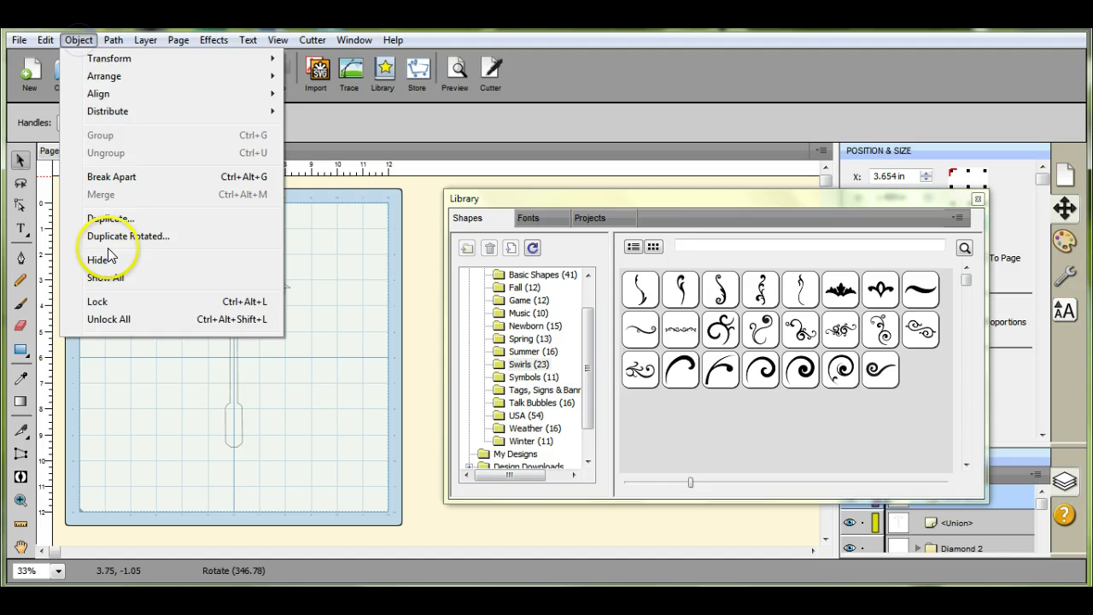
click(110, 218)
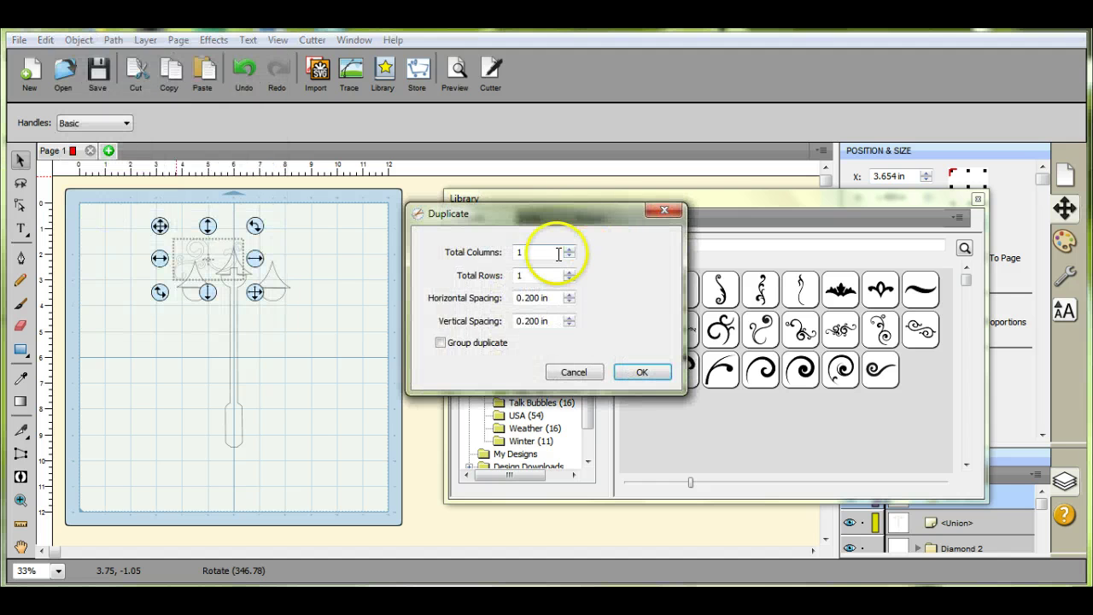
click(531, 249)
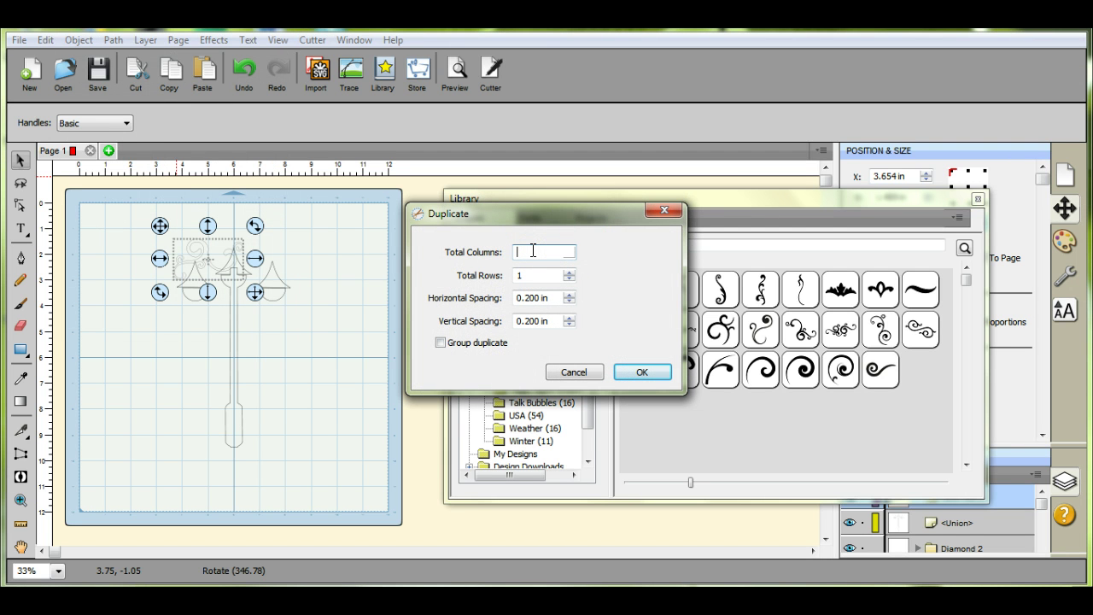
click(642, 372)
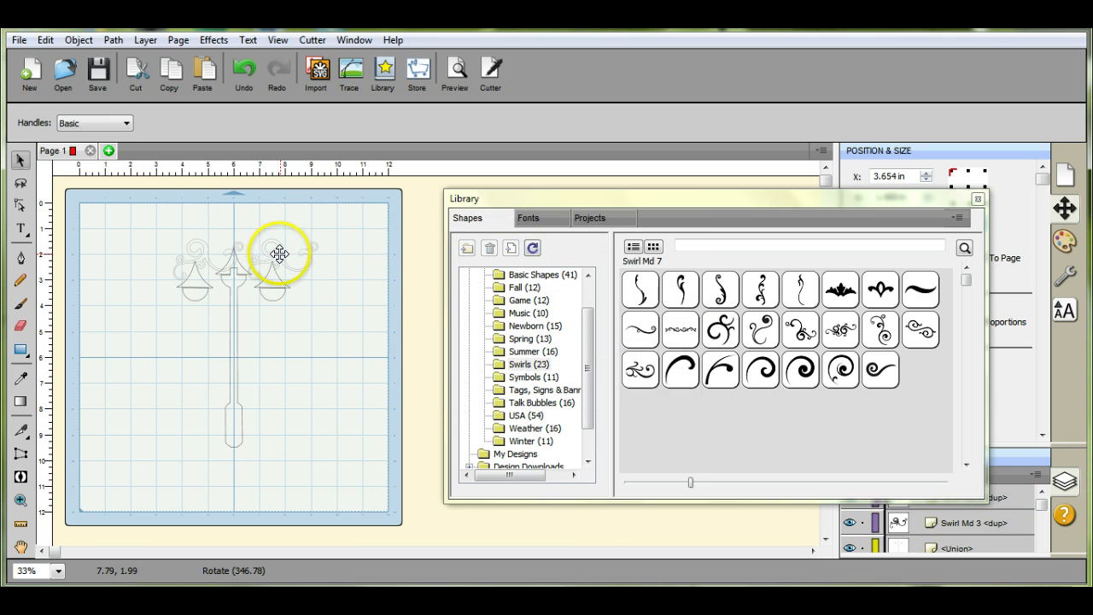
drag(279, 254, 326, 256)
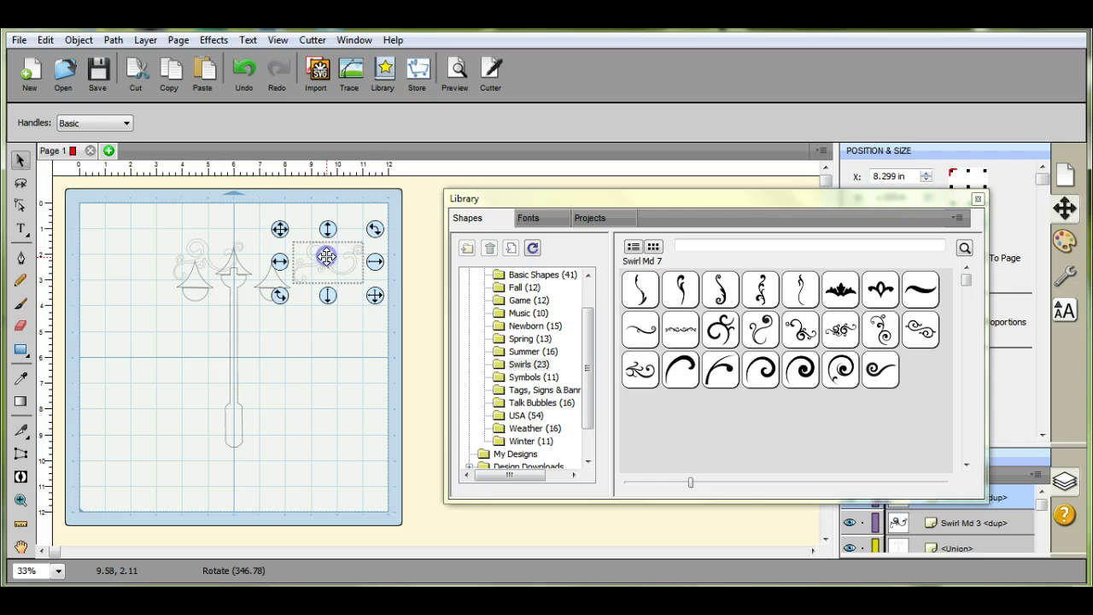
Mirror the copy horizontally and place it above the right lamp, then deselect.
click(83, 39)
mouse_move(205, 64)
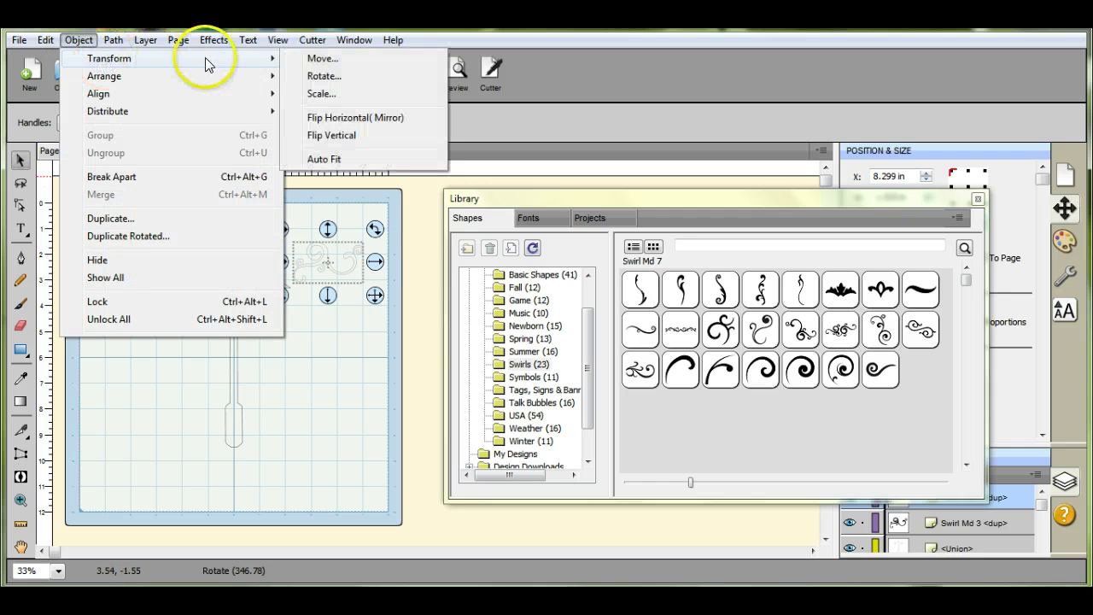
click(322, 120)
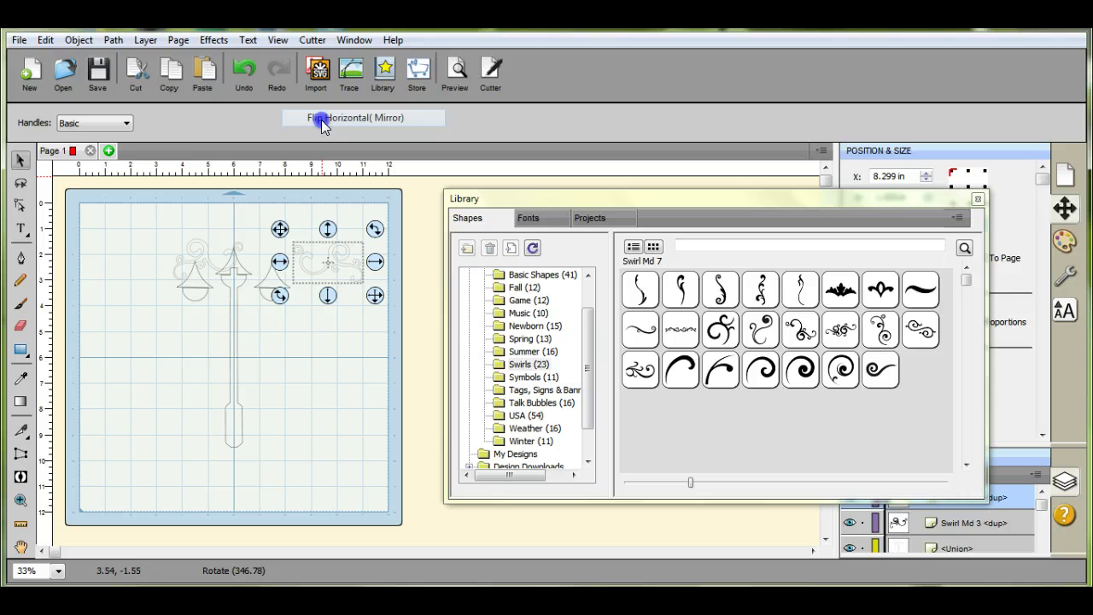
drag(349, 262, 280, 262)
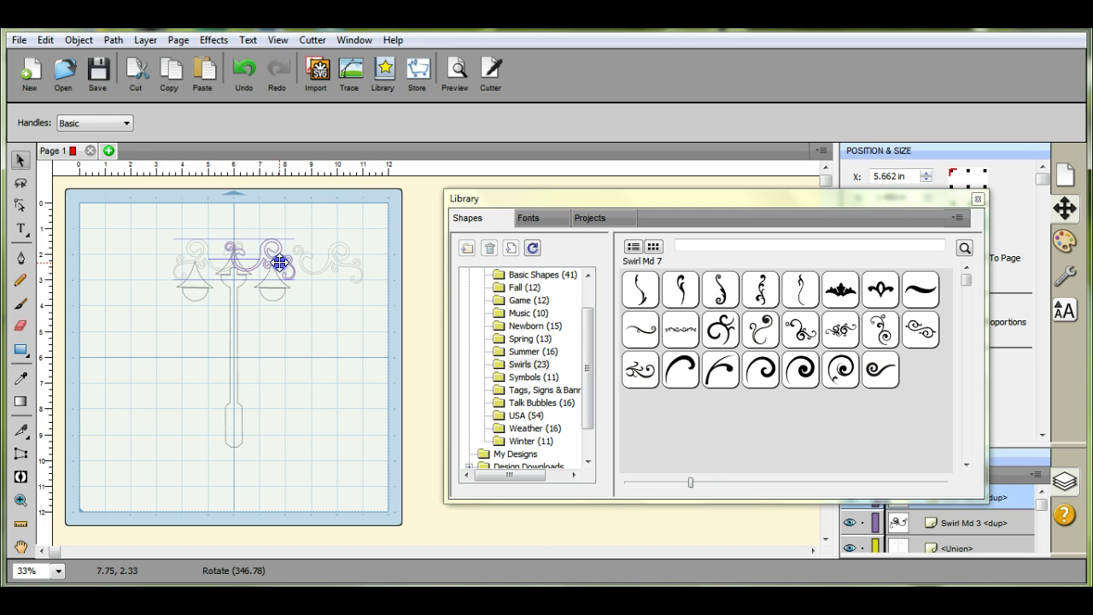
drag(281, 262, 280, 263)
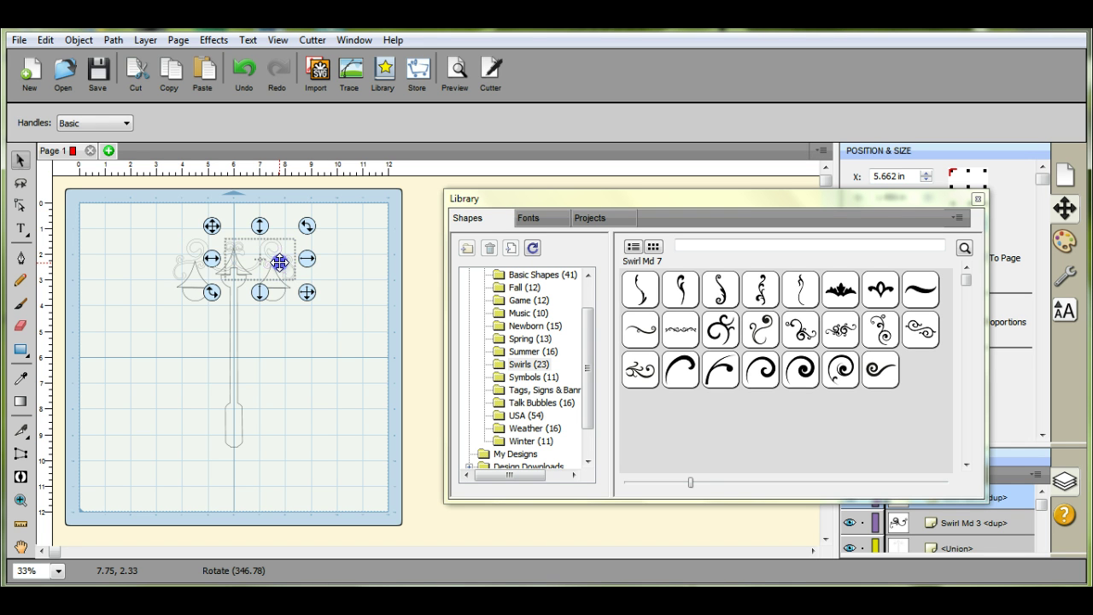
click(335, 241)
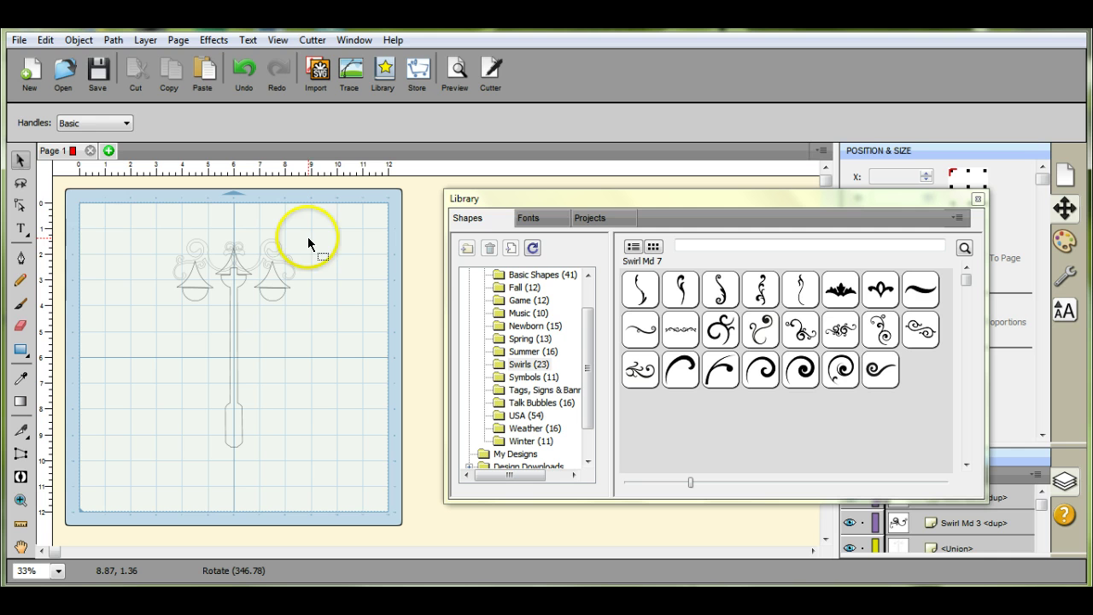
Select both swirls and the lamp post and weld them with Path > Union.
drag(154, 217, 330, 467)
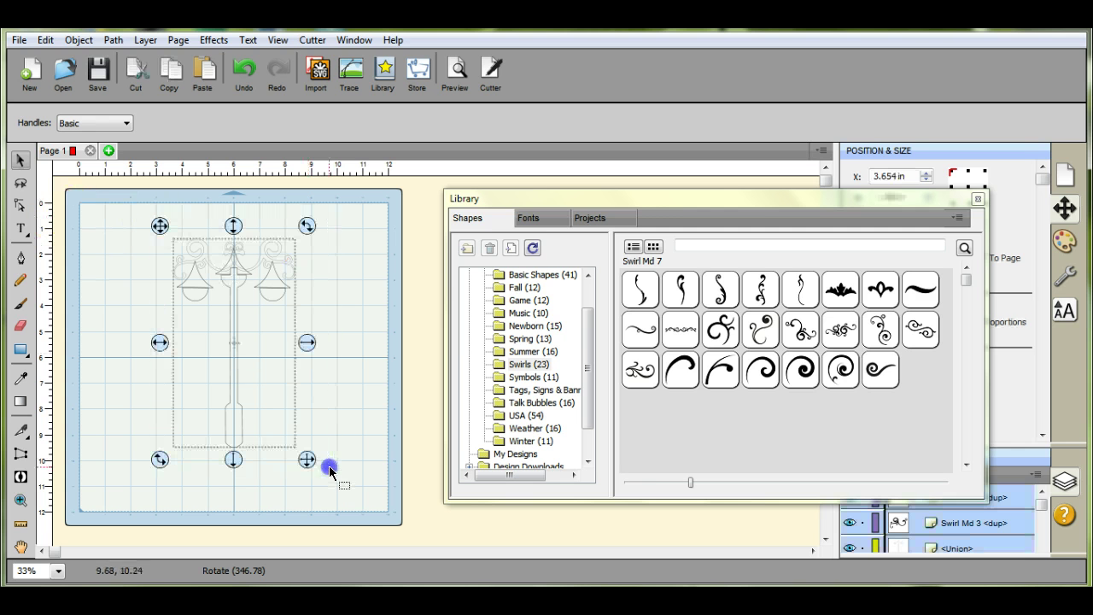
click(119, 40)
click(133, 60)
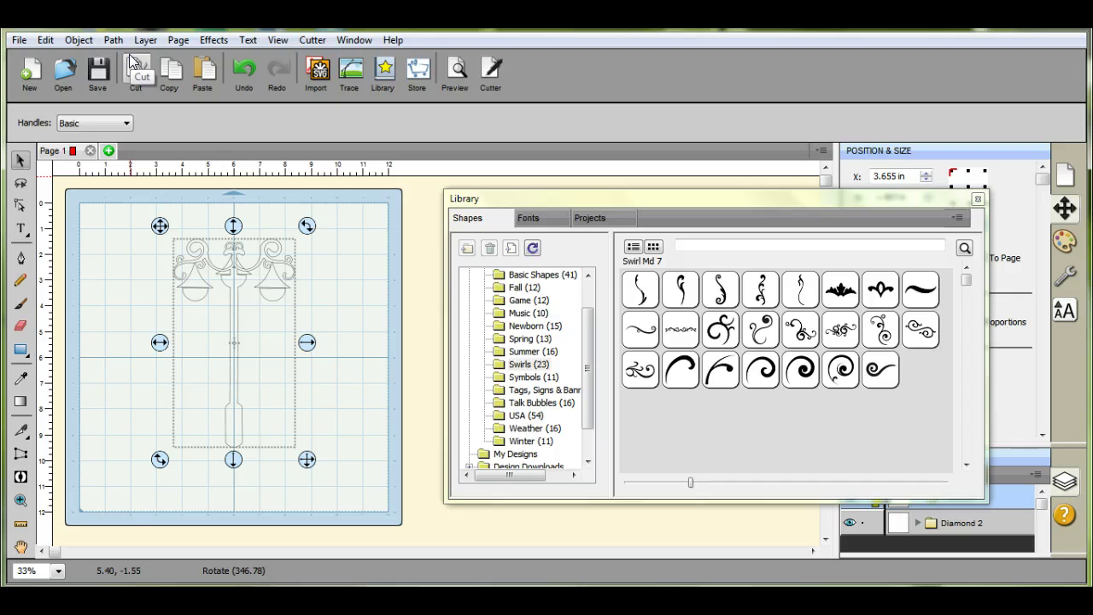
click(132, 197)
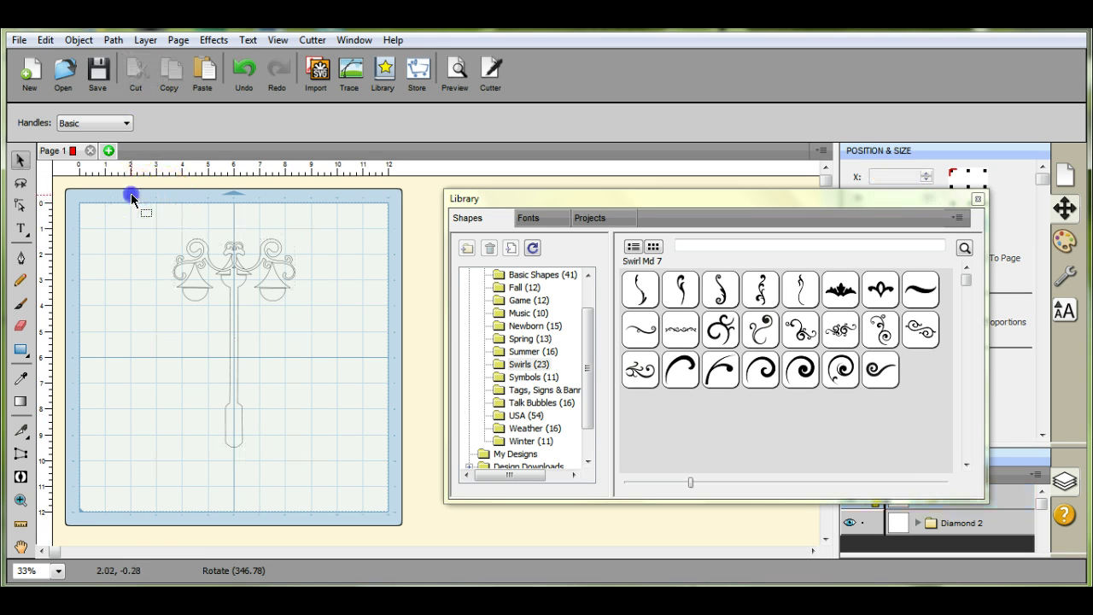